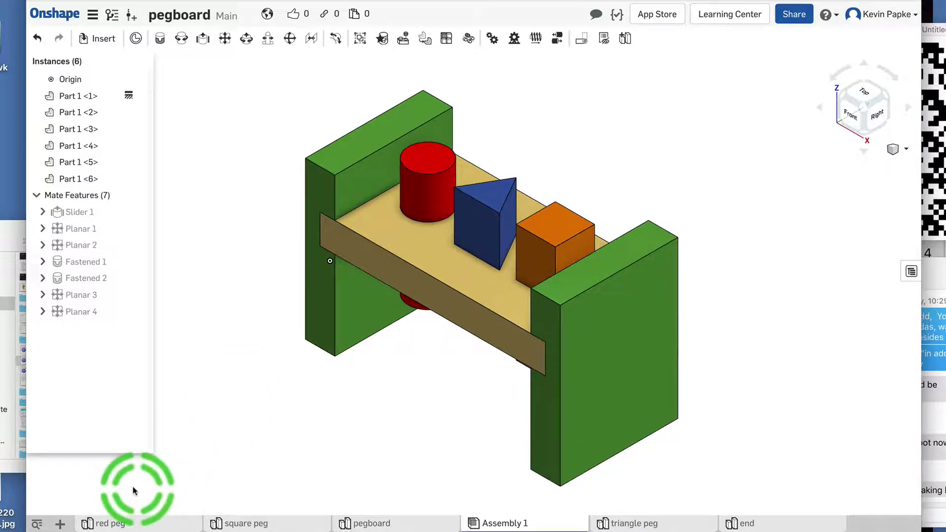
Create a new Part Studio in the document and rename it "mallet head"
{"action": "left_click", "coordinate": [61, 524]}
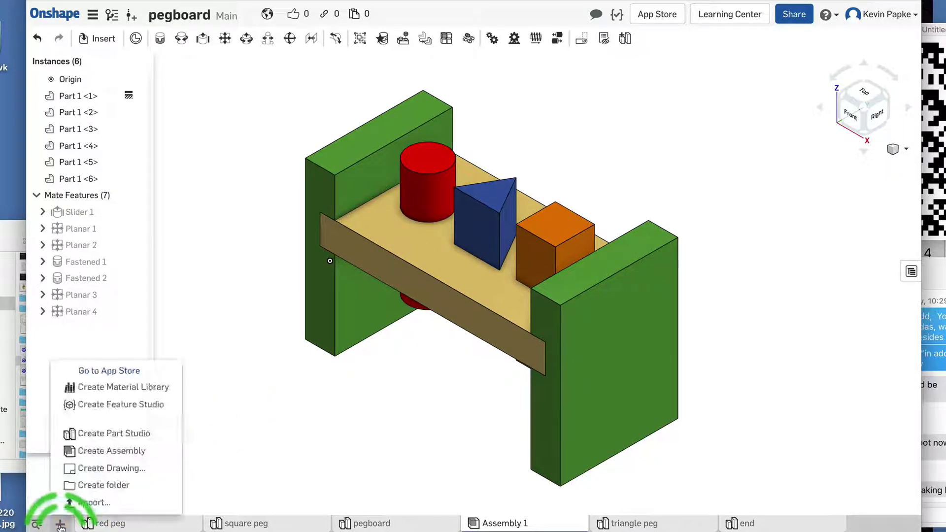
{"action": "left_click", "coordinate": [101, 434]}
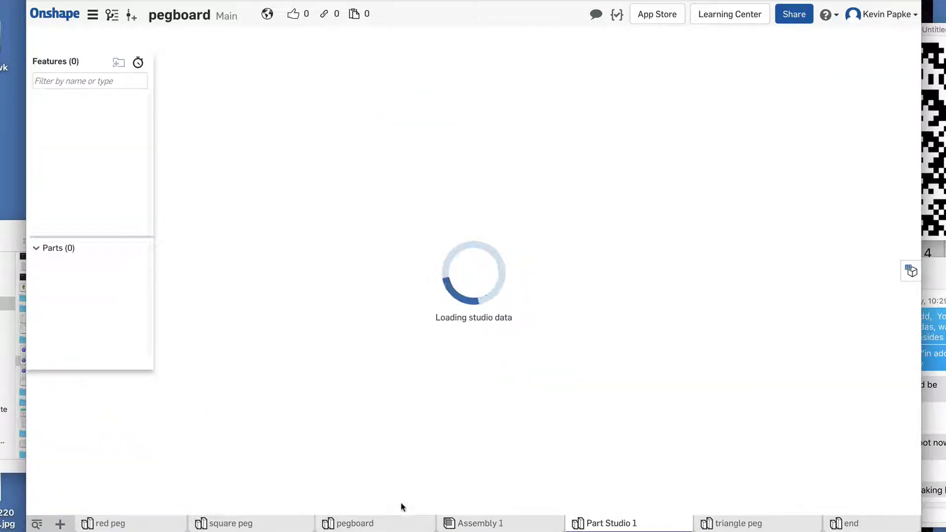
{"action": "left_click", "coordinate": [601, 523]}
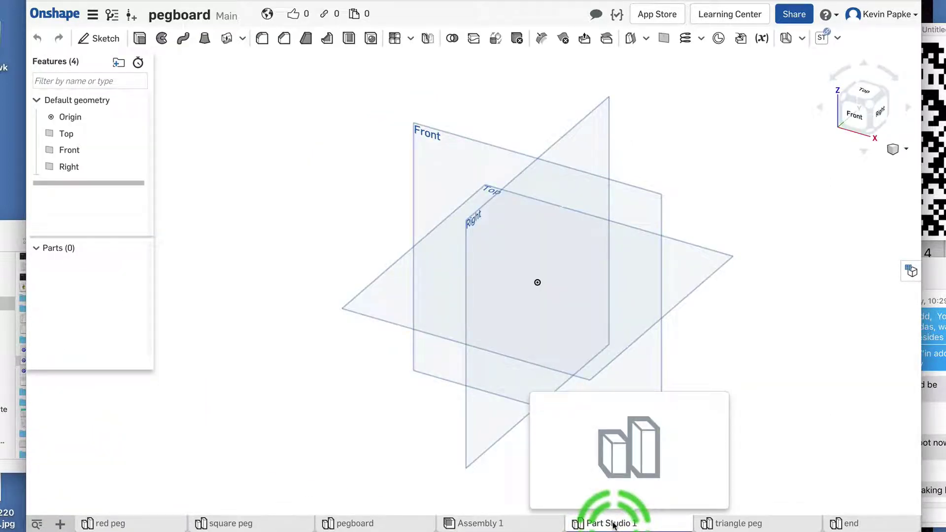
{"action": "right_click", "coordinate": [601, 523]}
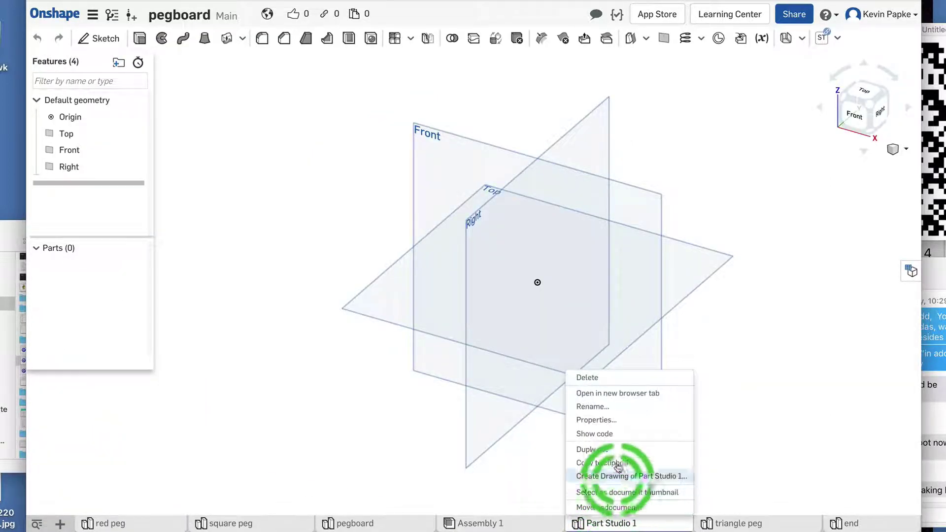
{"action": "left_click", "coordinate": [614, 409]}
{"action": "type", "text": "ma"}
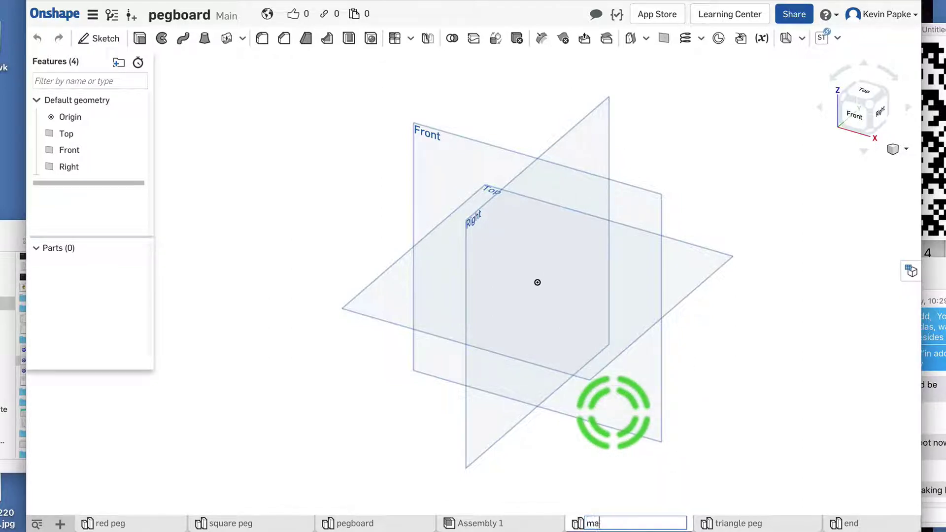
{"action": "type", "text": "llet head"}
{"action": "key", "text": "Return"}
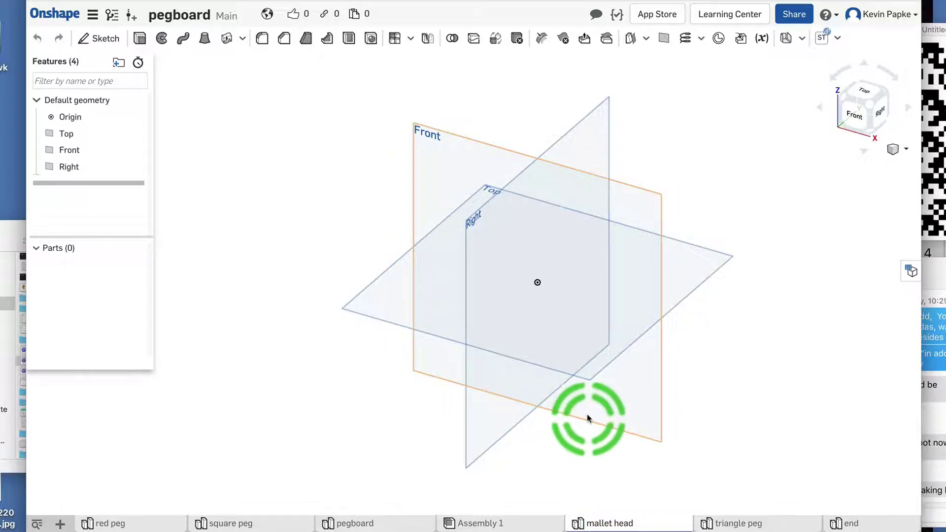
Start a new sketch on the Front plane, viewed normal to the plane
{"action": "mouse_move", "coordinate": [516, 328]}
{"action": "left_mouse_down"}
{"action": "mouse_move", "coordinate": [345, 169]}
{"action": "mouse_move", "coordinate": [322, 166]}
{"action": "mouse_move", "coordinate": [169, 68]}
{"action": "left_mouse_up"}
{"action": "left_click", "coordinate": [101, 39]}
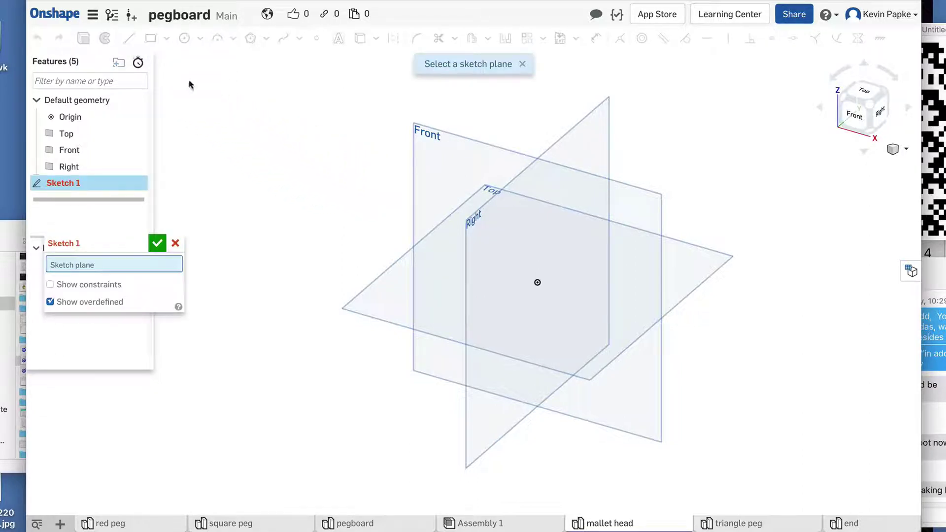
{"action": "left_click", "coordinate": [440, 166]}
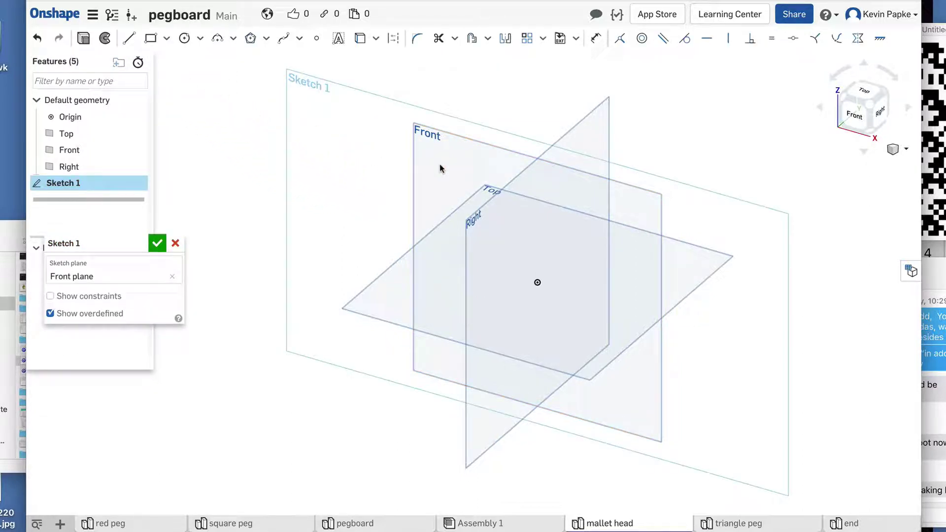
{"action": "key", "text": "n"}
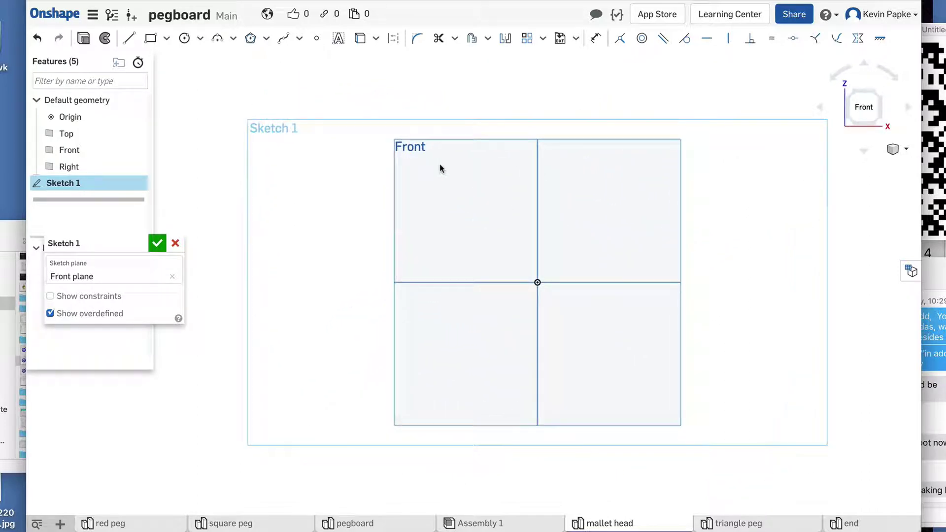
{"action": "mouse_move", "coordinate": [841, 276]}
{"action": "middle_mouse_down"}
{"action": "mouse_move", "coordinate": [805, 277]}
{"action": "mouse_move", "coordinate": [745, 298]}
{"action": "middle_mouse_up"}
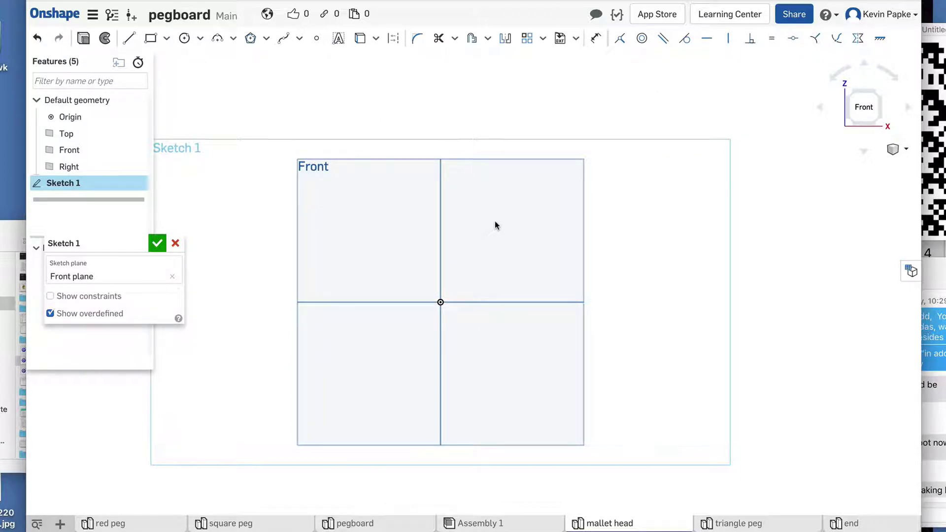
Sketch a corner rectangle up and to the right from the origin, 0.875 in wide and 3 in high
{"action": "left_click", "coordinate": [151, 38]}
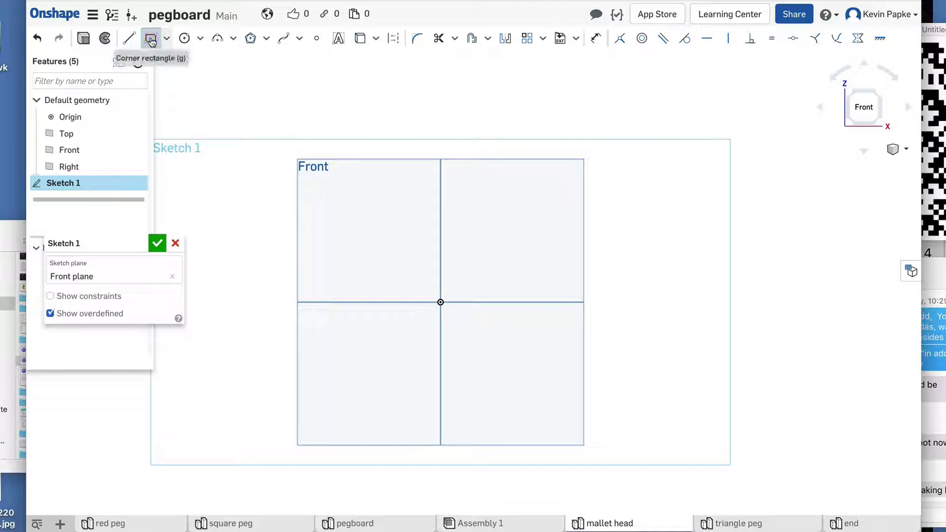
{"action": "left_click", "coordinate": [440, 302]}
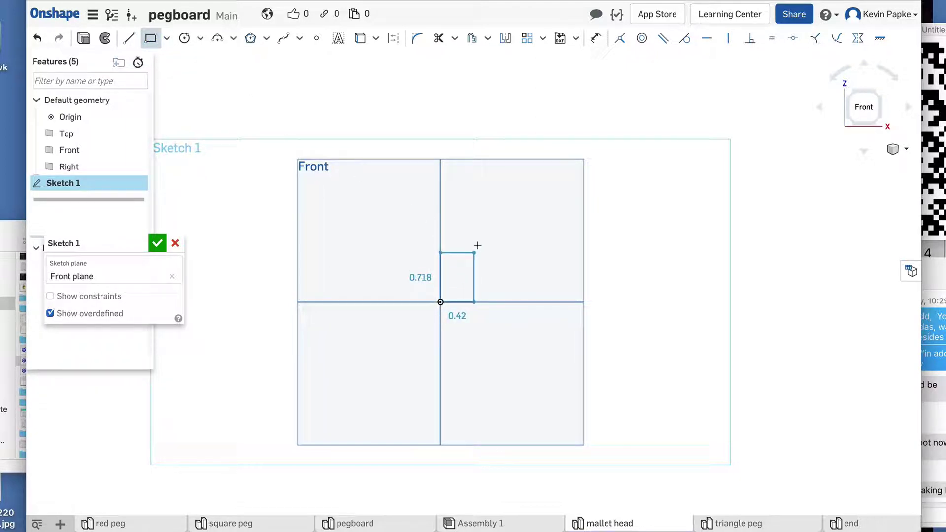
{"action": "left_click", "coordinate": [506, 172]}
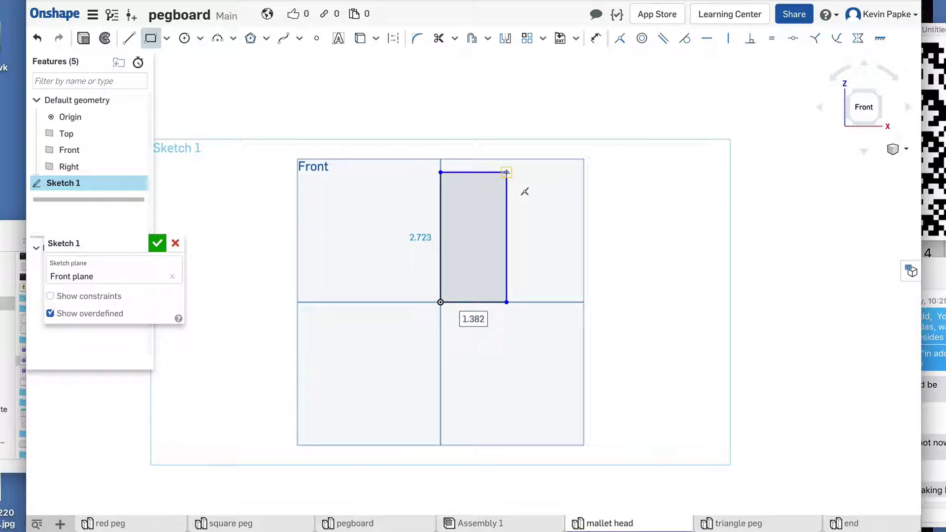
{"action": "type", "text": ".87"}
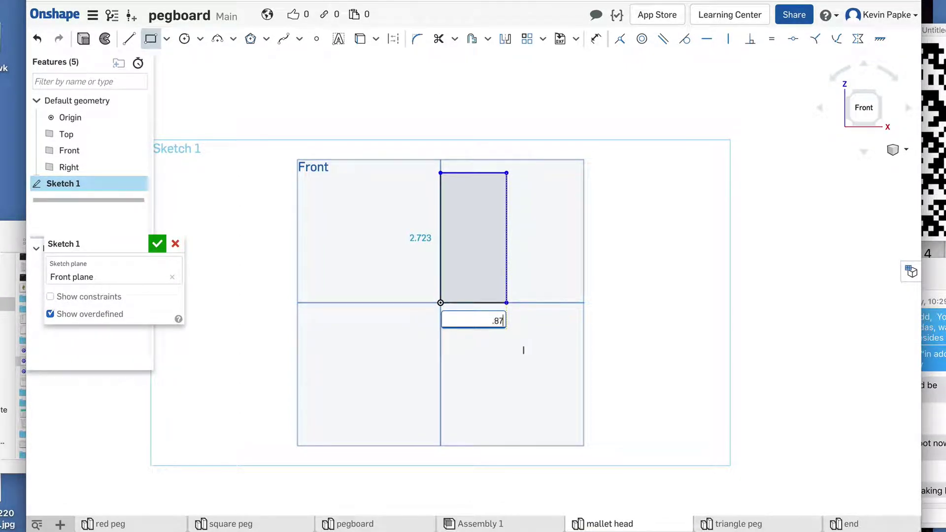
{"action": "type", "text": "5"}
{"action": "key", "text": "Return"}
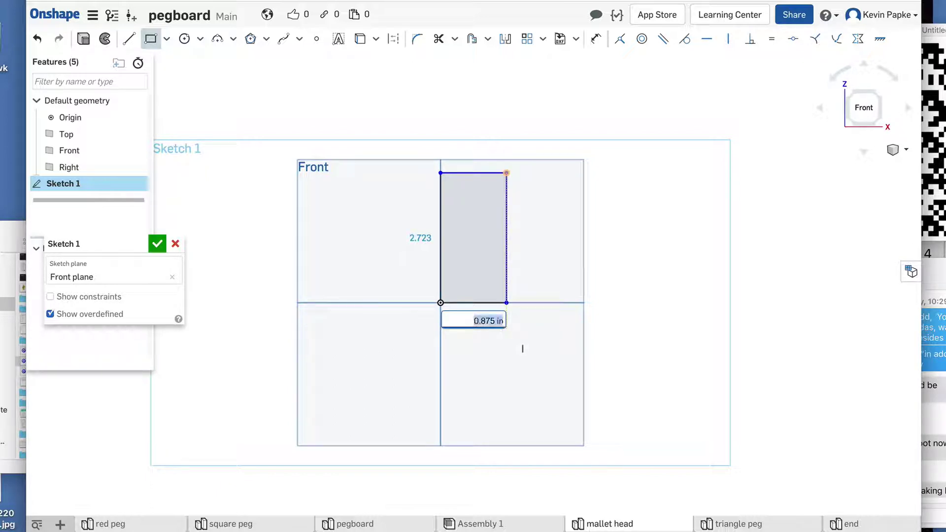
{"action": "key", "text": "Return"}
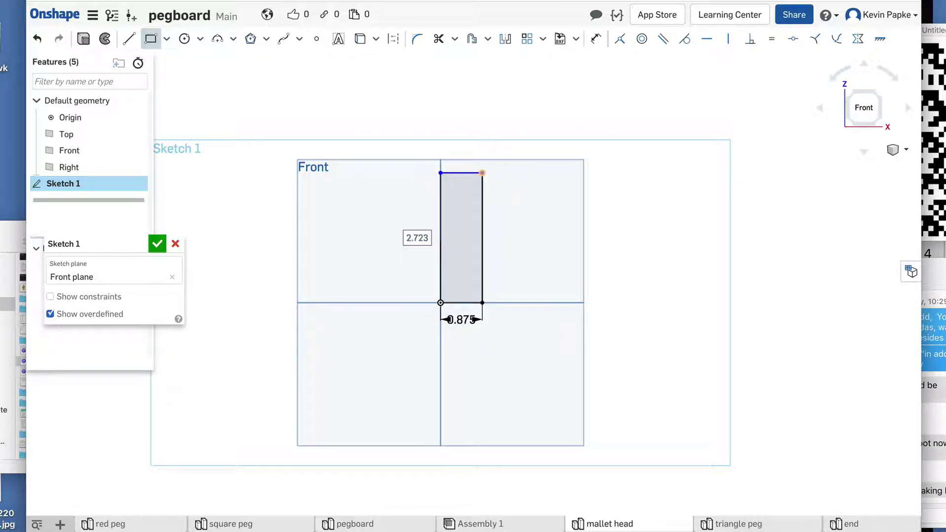
{"action": "left_click", "coordinate": [417, 238]}
{"action": "type", "text": "3"}
{"action": "key", "text": "Return"}
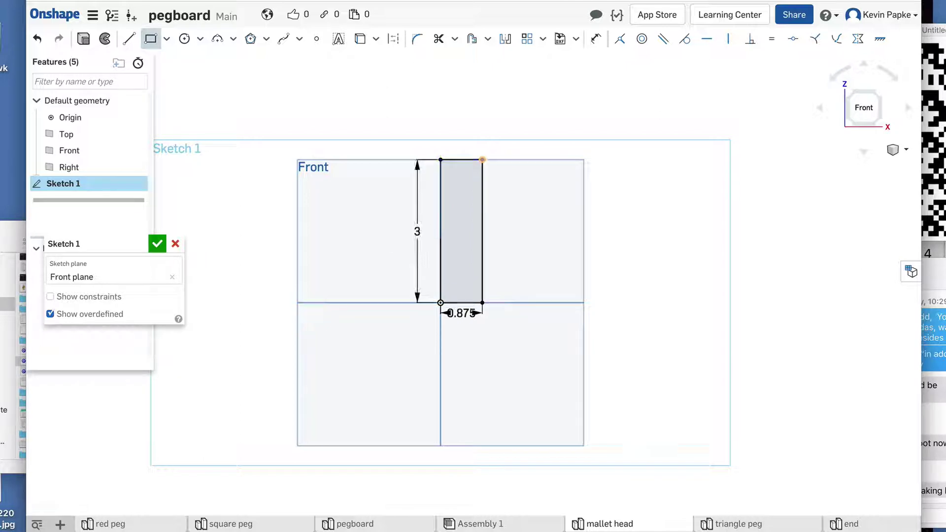
Sketch a 0.5 in diameter circle centred on the upper part of the rectangle's right edge
{"action": "scroll", "coordinate": [469, 299], "scroll_direction": "up", "scroll_amount": 2}
{"action": "scroll", "coordinate": [511, 108], "scroll_direction": "up", "scroll_amount": 5}
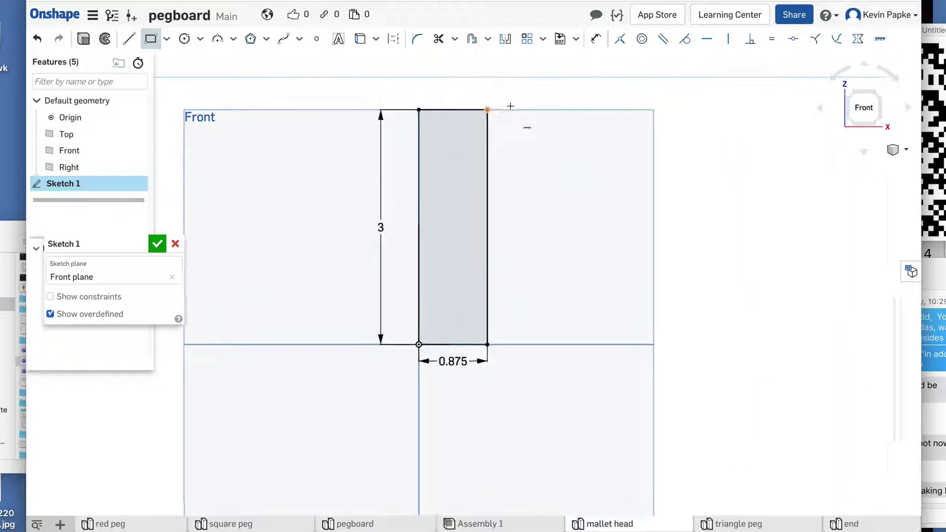
{"action": "scroll", "coordinate": [511, 108], "scroll_direction": "up", "scroll_amount": 1}
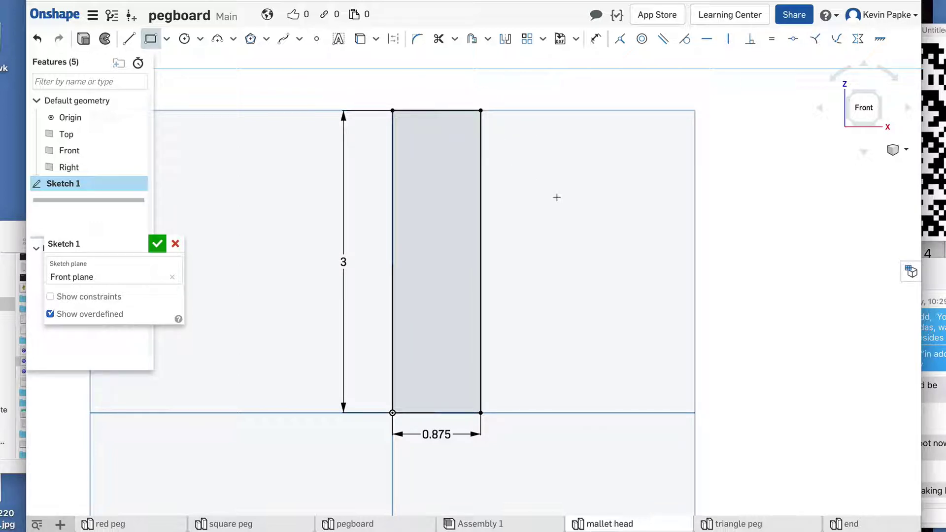
{"action": "left_click", "coordinate": [185, 38]}
{"action": "left_click", "coordinate": [480, 188]}
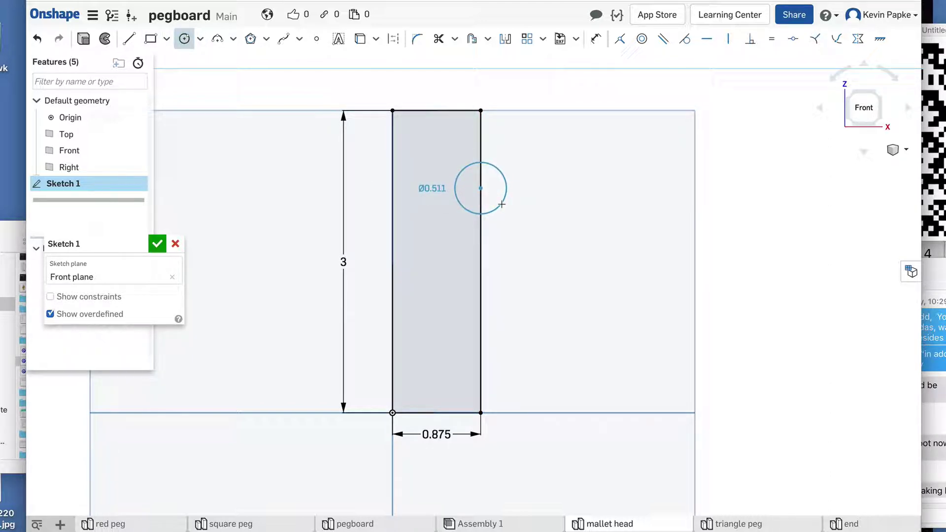
{"action": "left_click", "coordinate": [501, 203]}
{"action": "type", "text": "0.5"}
{"action": "key", "text": "Return"}
Sketch a second circle of 0.5 in diameter centred on the lower part of the rectangle's right edge
{"action": "left_click", "coordinate": [480, 334]}
{"action": "left_click", "coordinate": [503, 355]}
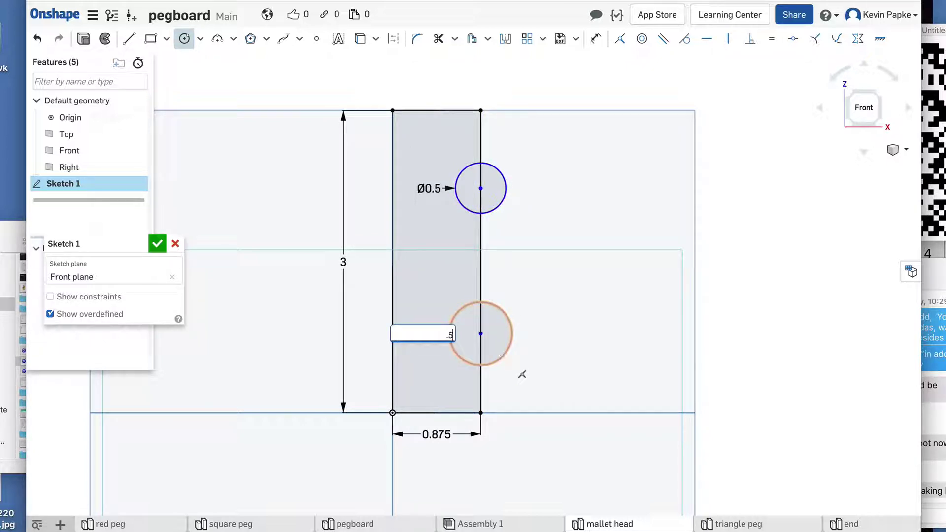
{"action": "type", "text": "0.5"}
{"action": "key", "text": "Return"}
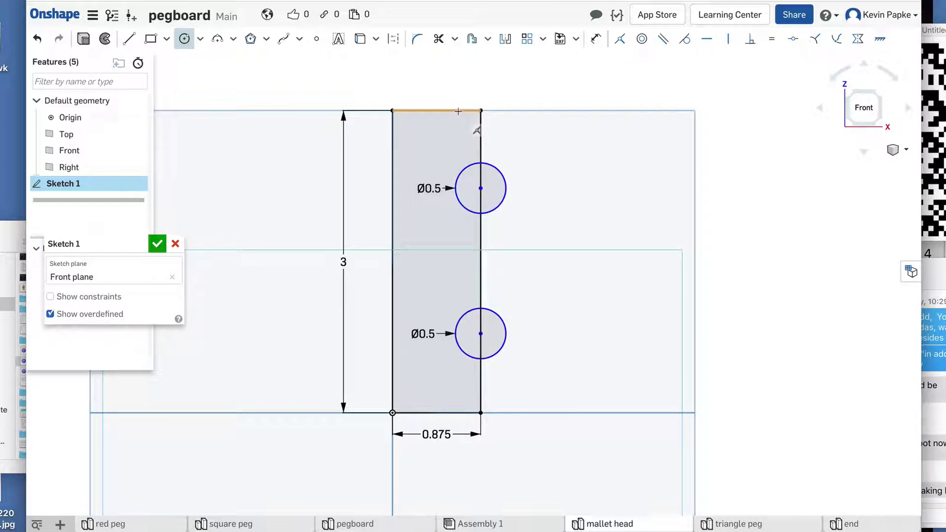
Dimension the upper circle's centre 0.75 in below the rectangle's top edge
{"action": "left_click", "coordinate": [596, 38]}
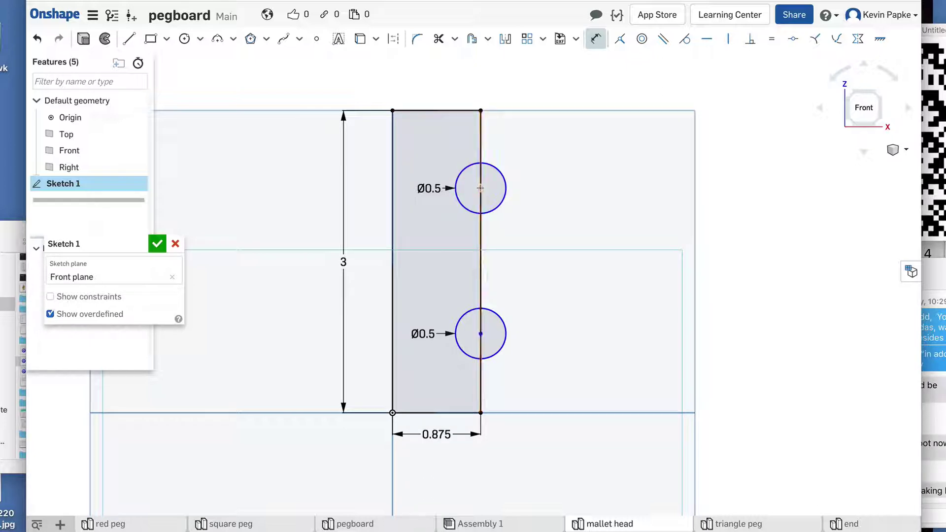
{"action": "left_click", "coordinate": [459, 112]}
{"action": "left_click", "coordinate": [481, 188]}
{"action": "left_click", "coordinate": [506, 145]}
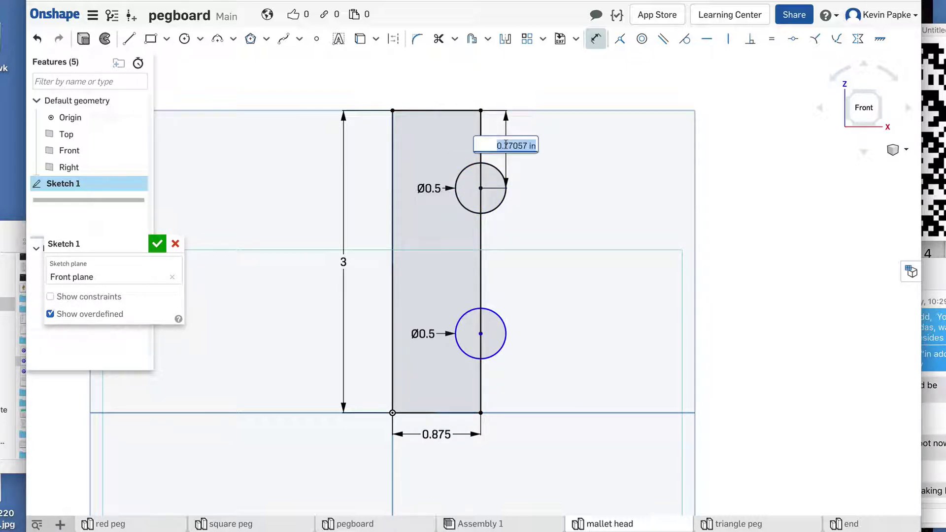
{"action": "key", "text": "BackSpace"}
{"action": "key", "text": "Return"}
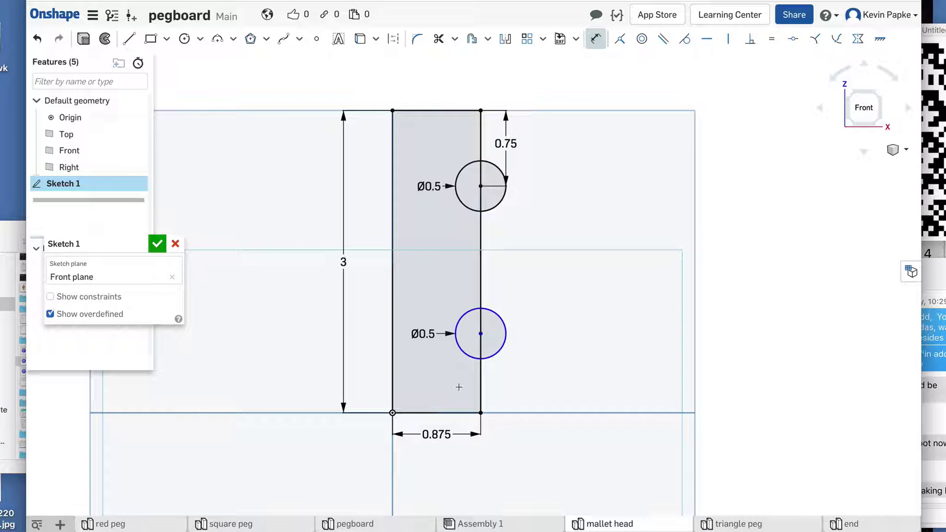
Dimension the lower circle's centre 0.75 in above the rectangle's bottom edge
{"action": "left_click", "coordinate": [459, 412]}
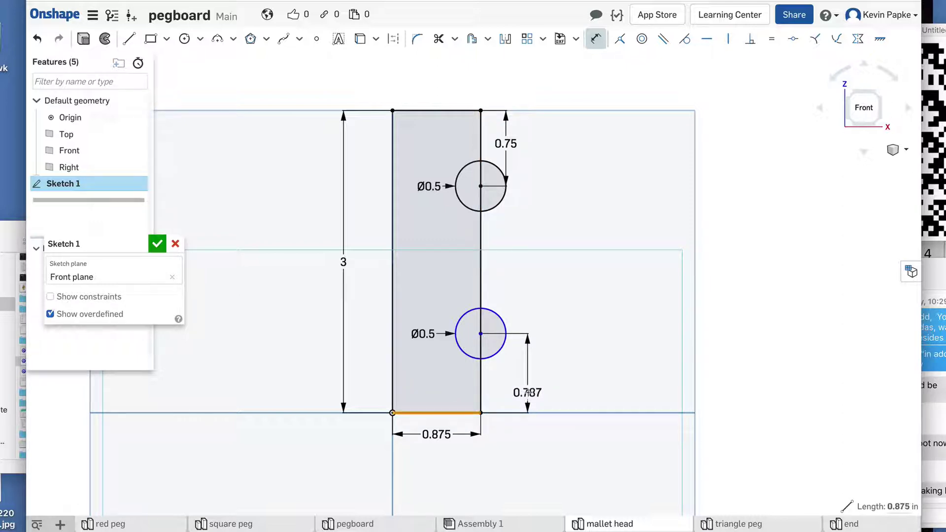
{"action": "left_click", "coordinate": [532, 382]}
{"action": "key", "text": "BackSpace"}
{"action": "type", "text": ".75"}
{"action": "key", "text": "Return"}
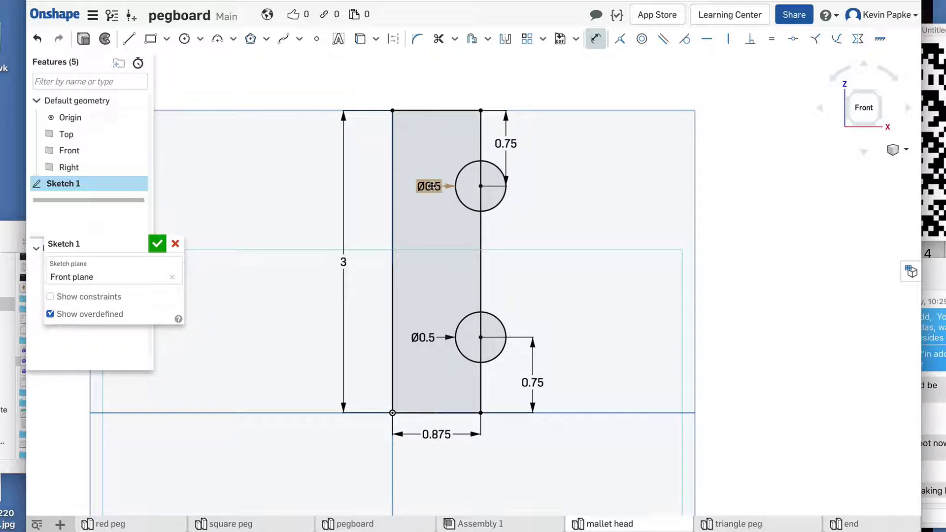
Rearrange the dimension labels, moving both circle diameters outside the rectangle and the height dimension closer to it
{"action": "left_click_drag", "start_coordinate": [432, 186], "coordinate": [422, 92]}
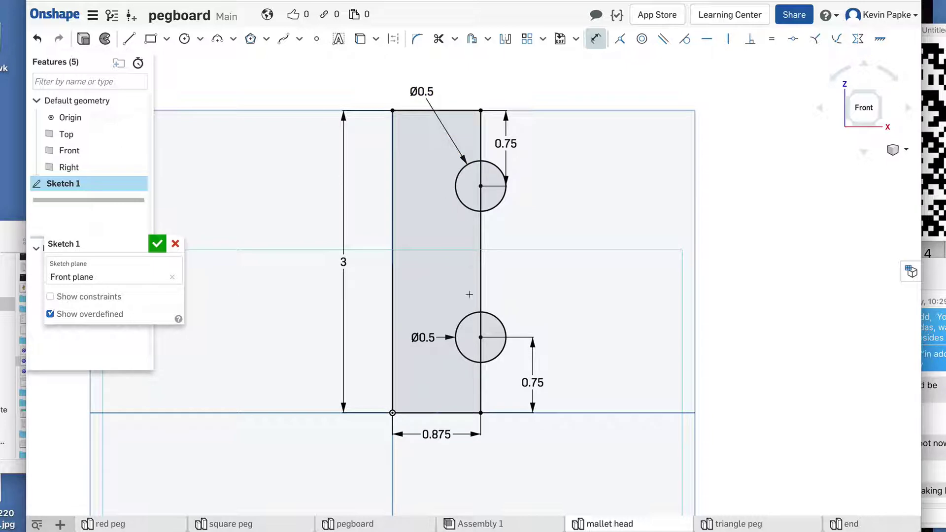
{"action": "left_click_drag", "start_coordinate": [422, 337], "coordinate": [437, 453]}
{"action": "left_click_drag", "start_coordinate": [546, 379], "coordinate": [535, 376]}
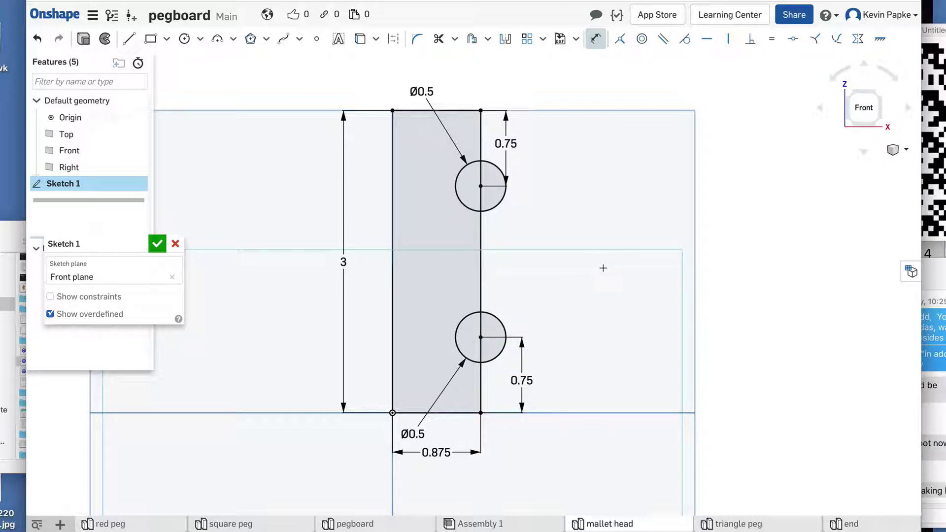
{"action": "left_click_drag", "start_coordinate": [345, 262], "coordinate": [371, 264]}
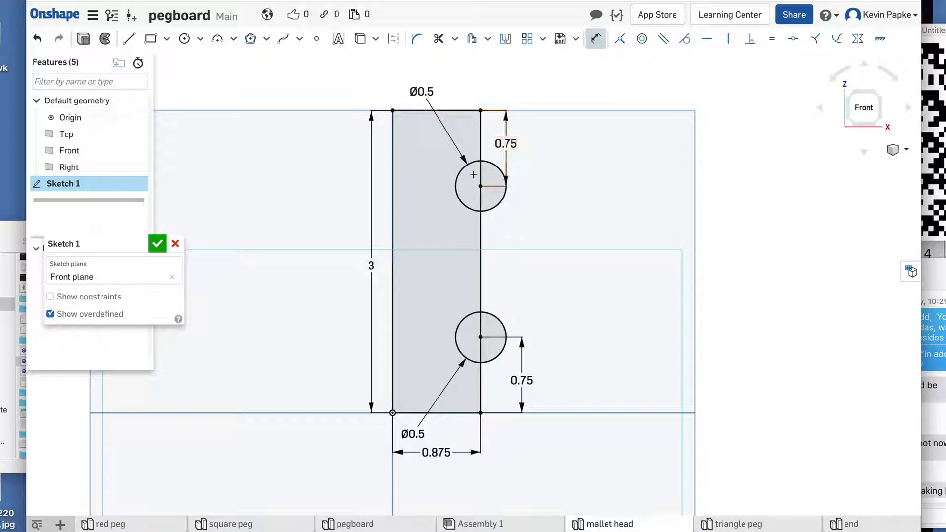
{"action": "left_click", "coordinate": [481, 192]}
{"action": "key", "text": "Escape"}
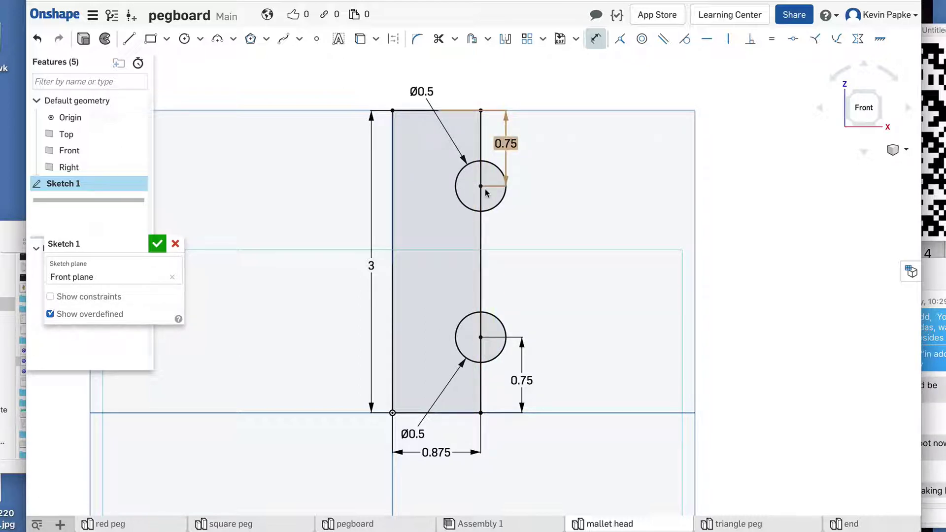
Trim away the outer halves of both circles and the edge segments inside them, forming two semicircular notches in the rectangle's right edge
{"action": "left_click", "coordinate": [438, 38]}
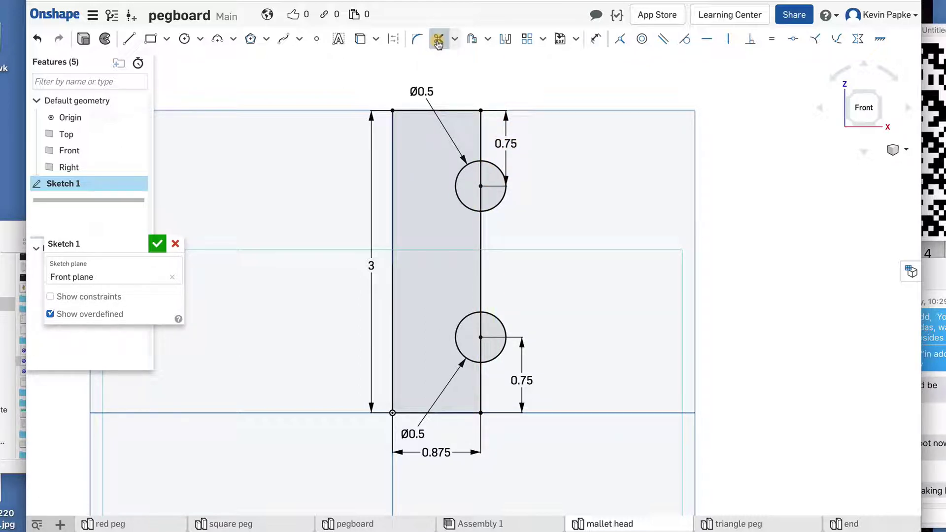
{"action": "left_click", "coordinate": [490, 163]}
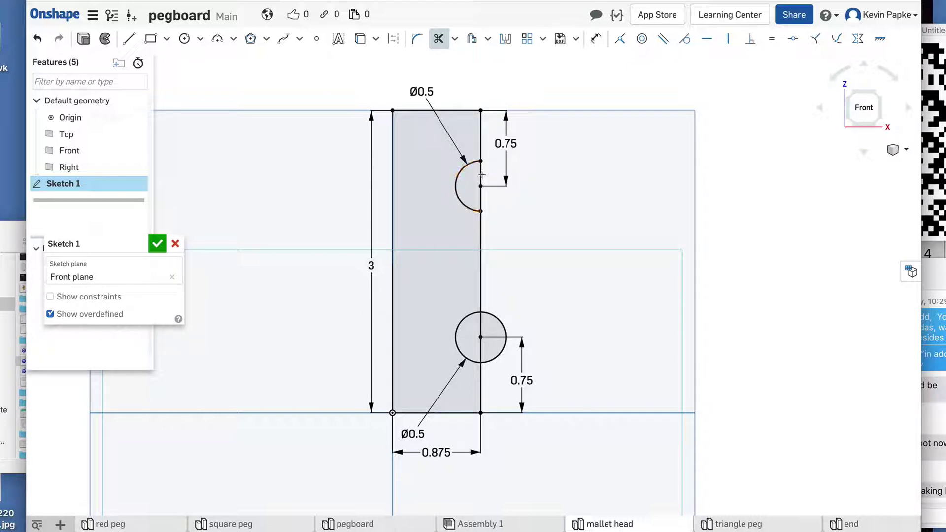
{"action": "left_click", "coordinate": [481, 176]}
{"action": "left_click", "coordinate": [480, 197]}
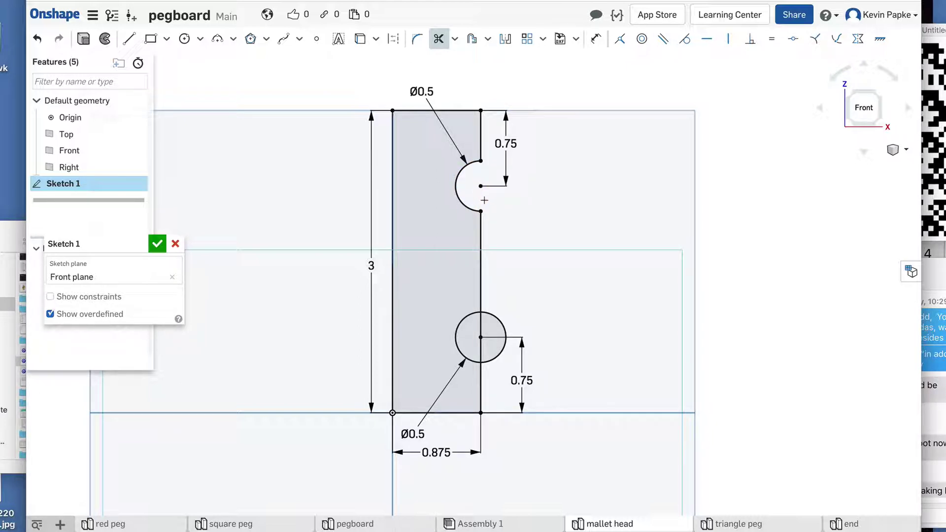
{"action": "left_click", "coordinate": [504, 326]}
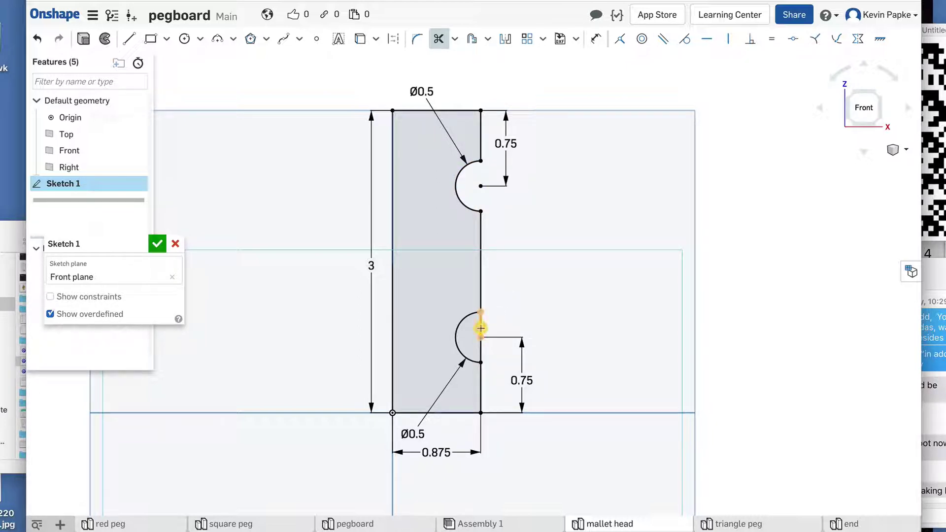
{"action": "left_click", "coordinate": [481, 326]}
{"action": "left_click", "coordinate": [481, 348]}
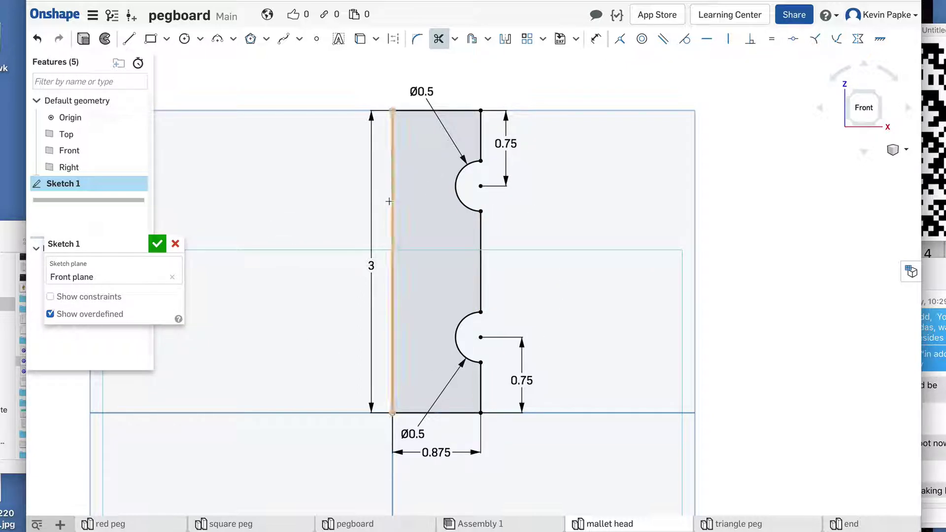
Revolve the notched profile a full turn about its long straight left edge as a new solid
{"action": "scroll", "coordinate": [606, 251], "scroll_direction": "down", "scroll_amount": 2}
{"action": "scroll", "coordinate": [605, 251], "scroll_direction": "down", "scroll_amount": 1}
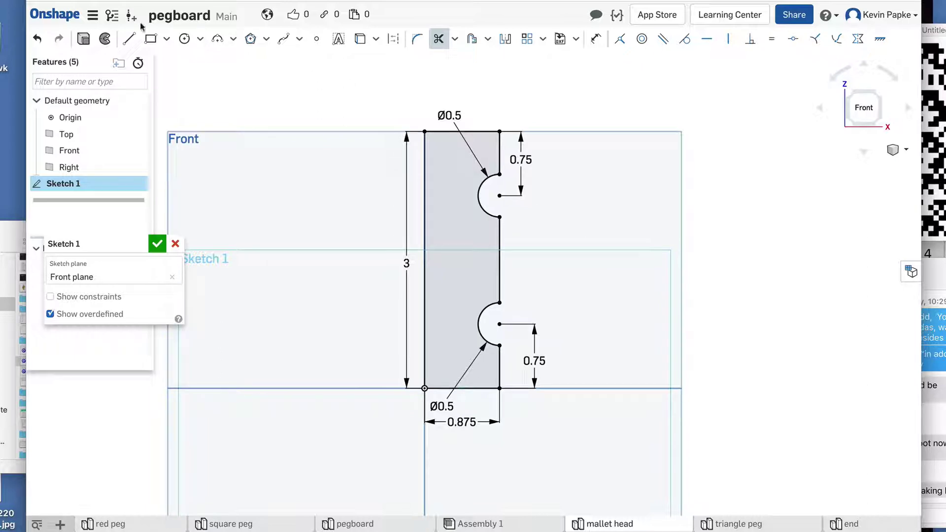
{"action": "left_click", "coordinate": [105, 39]}
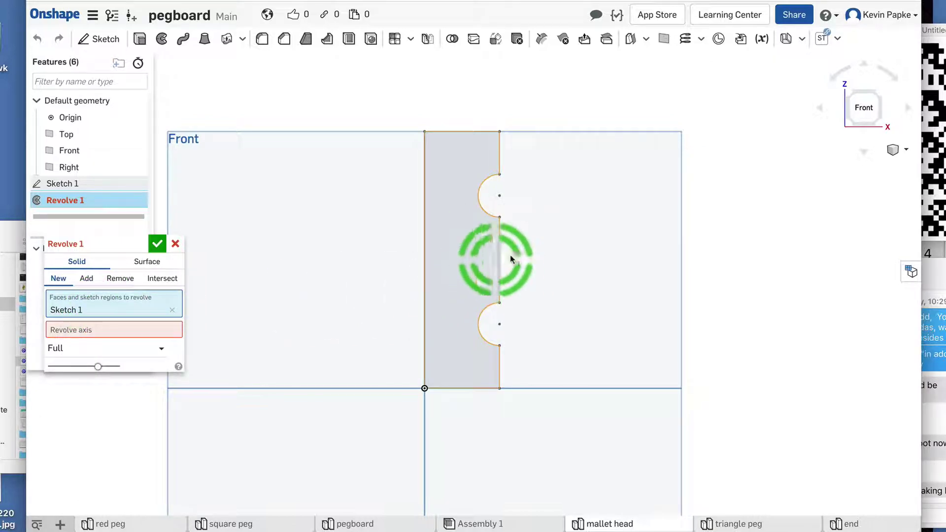
{"action": "left_click", "coordinate": [459, 333]}
{"action": "left_click", "coordinate": [707, 354]}
{"action": "left_click", "coordinate": [450, 348]}
{"action": "left_click", "coordinate": [144, 300]}
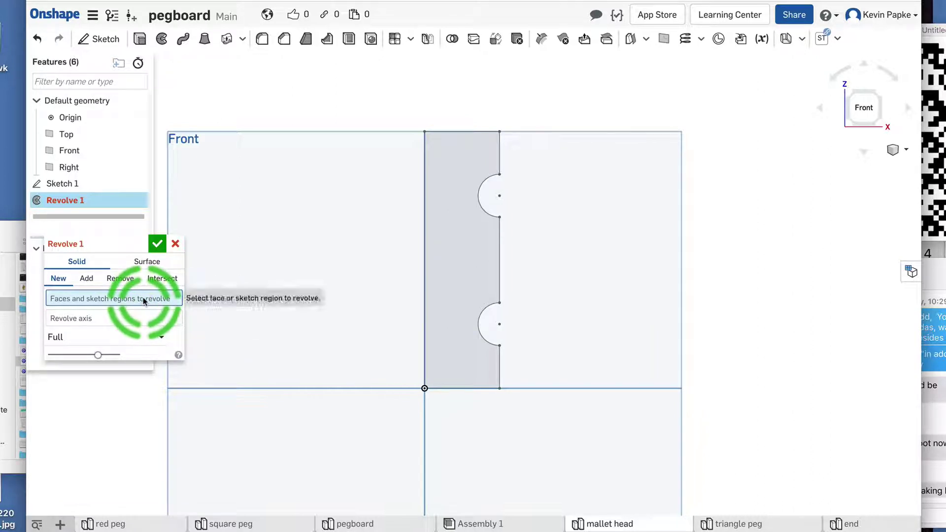
{"action": "left_click", "coordinate": [466, 291]}
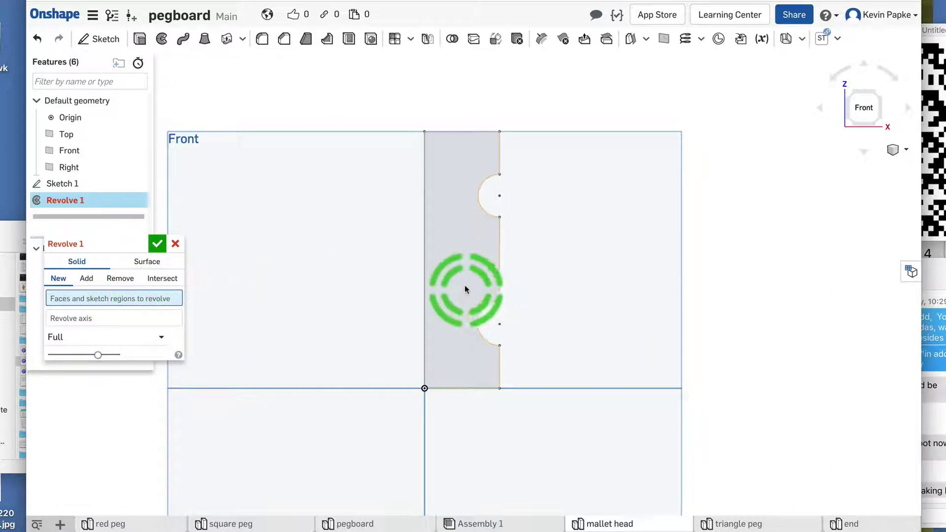
{"action": "left_click", "coordinate": [260, 306]}
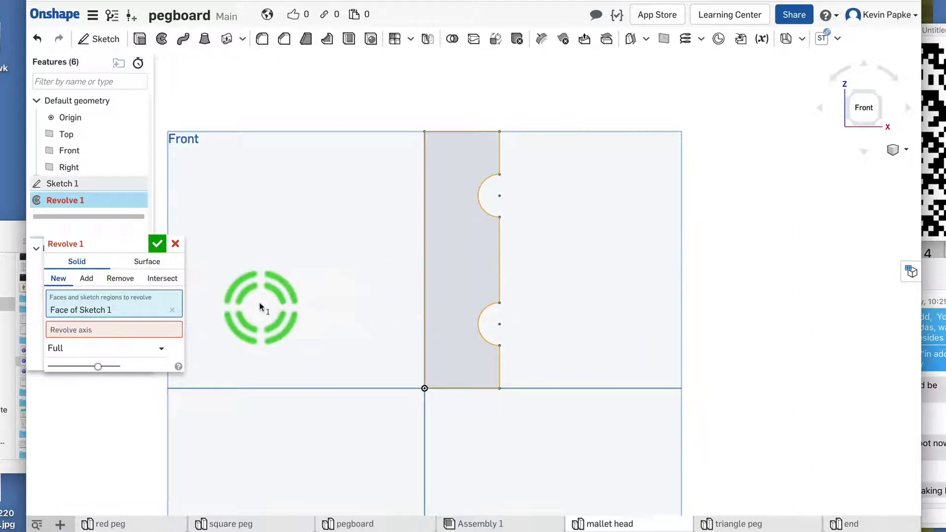
{"action": "left_click", "coordinate": [97, 331]}
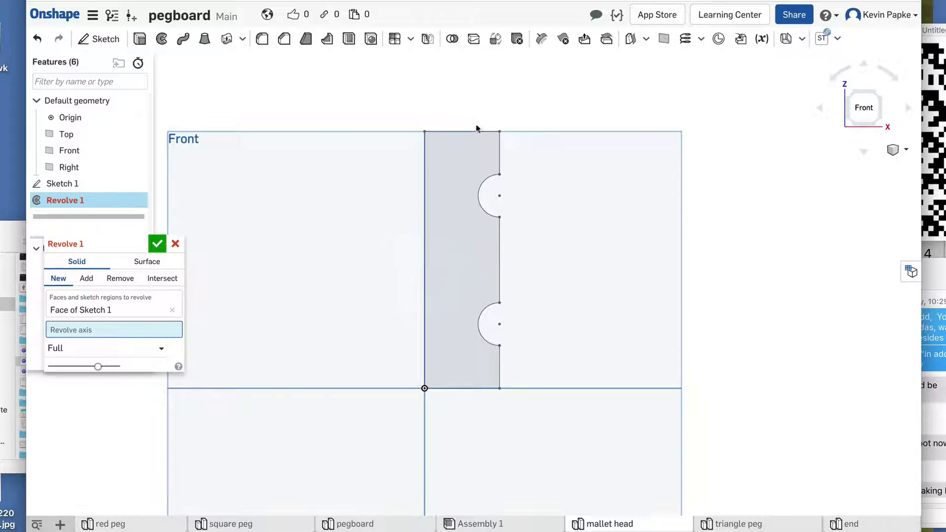
{"action": "left_click", "coordinate": [425, 189]}
{"action": "right_click_drag", "start_coordinate": [613, 197], "coordinate": [593, 226]}
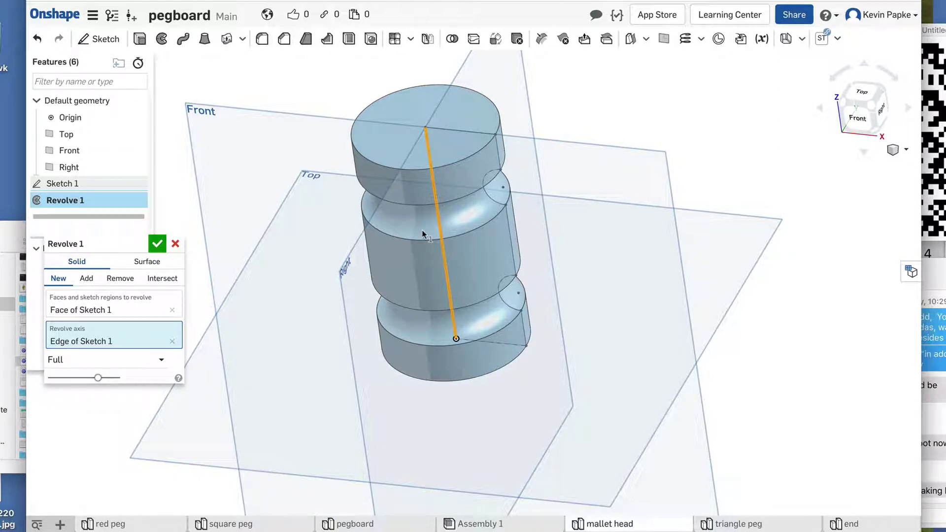
{"action": "left_click", "coordinate": [156, 244]}
Chamfer the rims of the mallet head's top and bottom end faces with an equal distance of 0.063 in
{"action": "mouse_move", "coordinate": [765, 298]}
{"action": "right_mouse_down"}
{"action": "mouse_move", "coordinate": [791, 285]}
{"action": "mouse_move", "coordinate": [761, 281]}
{"action": "mouse_move", "coordinate": [749, 292]}
{"action": "right_mouse_up"}
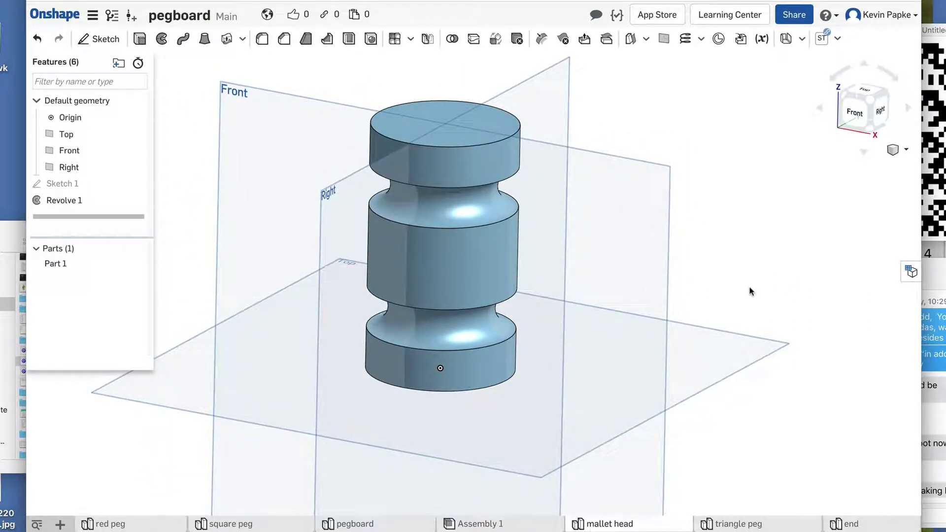
{"action": "left_click", "coordinate": [284, 39]}
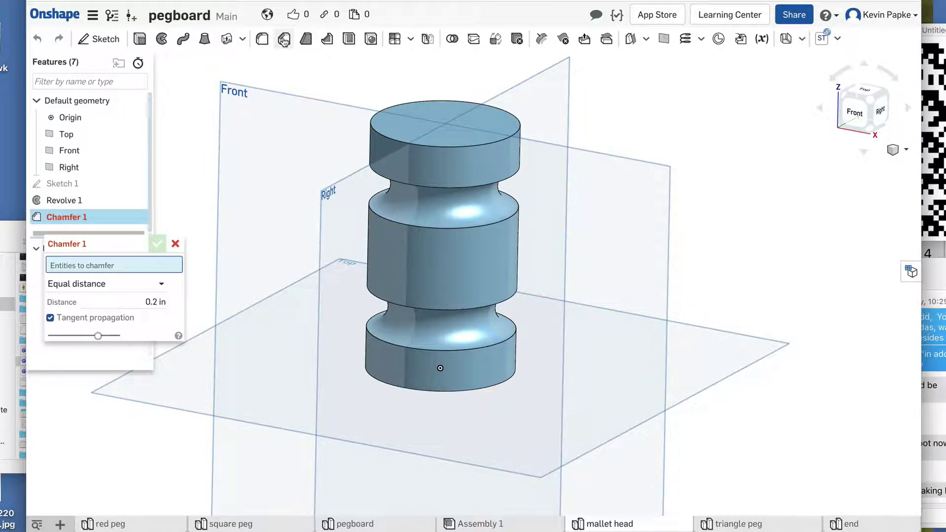
{"action": "left_click", "coordinate": [139, 303]}
{"action": "key", "text": "BackSpace"}
{"action": "type", "text": ".063"}
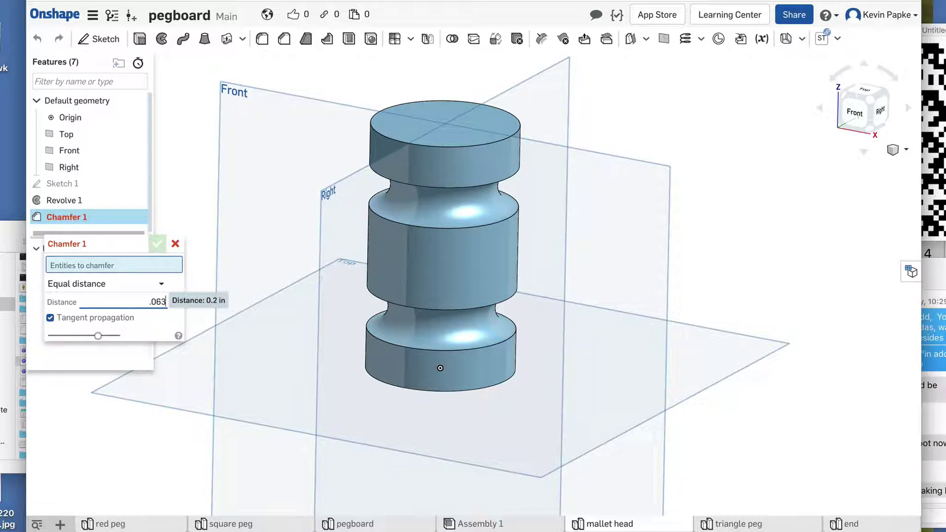
{"action": "key", "text": "Return"}
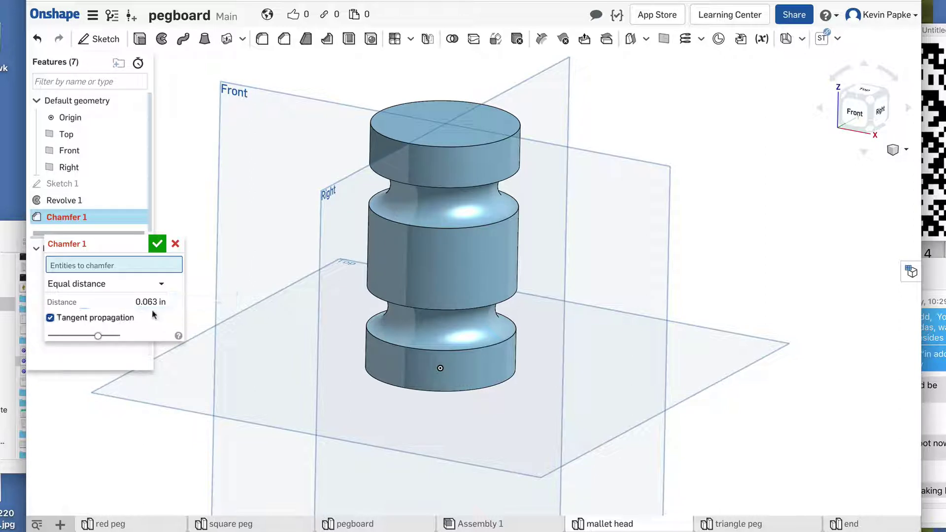
{"action": "left_click", "coordinate": [425, 124]}
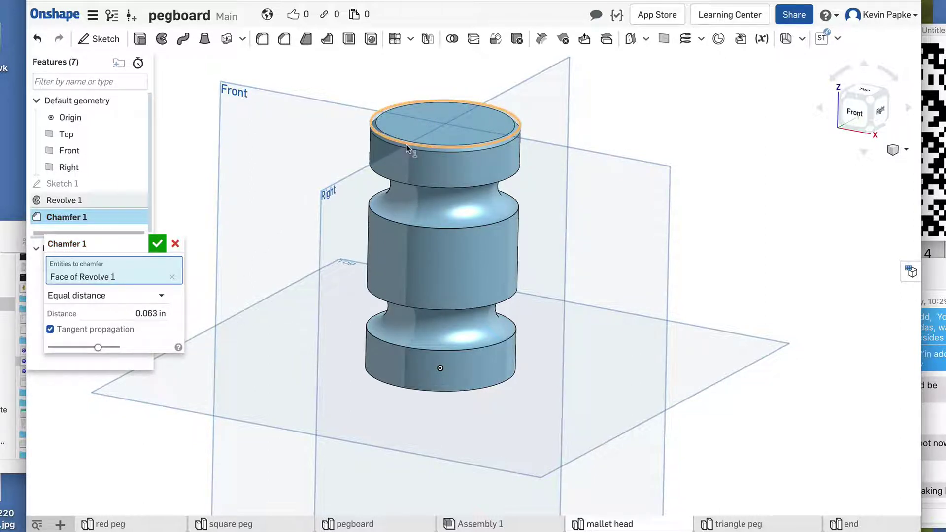
{"action": "right_click_drag", "start_coordinate": [624, 305], "coordinate": [552, 316]}
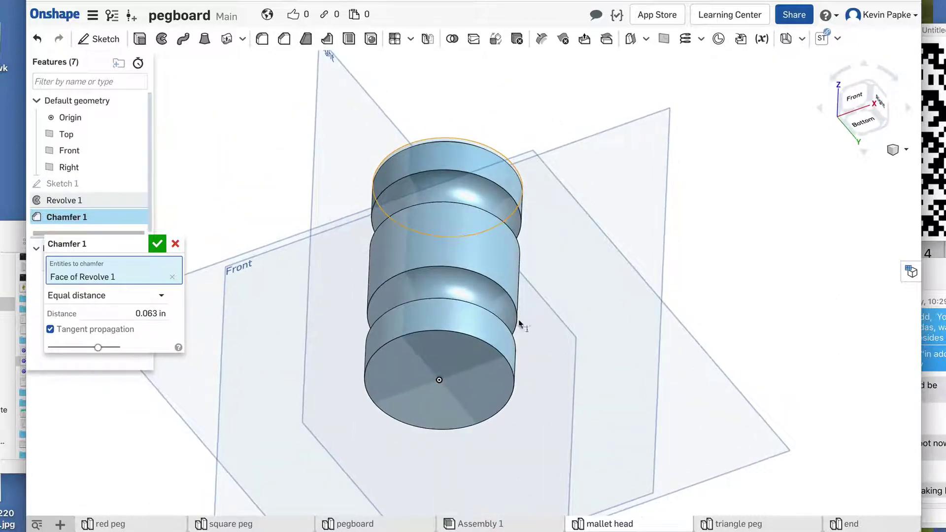
{"action": "left_click", "coordinate": [459, 347]}
{"action": "right_click_drag", "start_coordinate": [610, 269], "coordinate": [610, 330]}
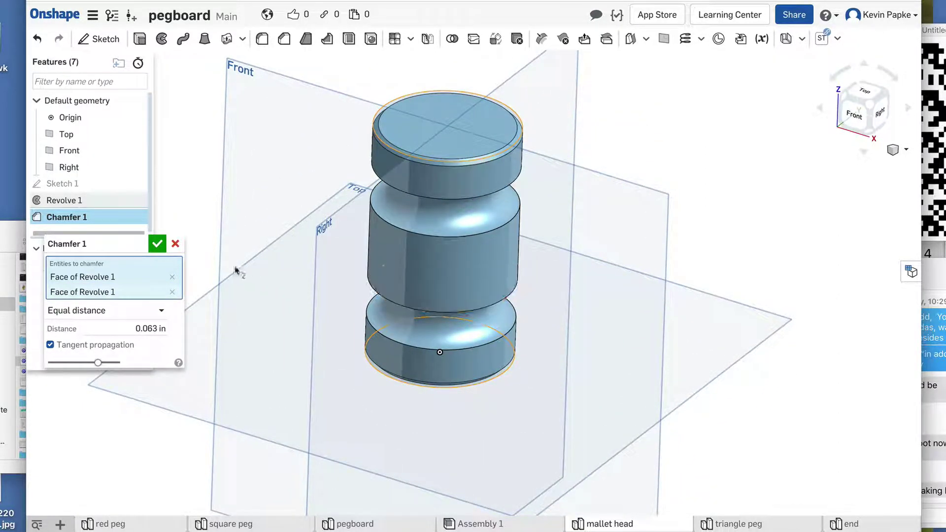
{"action": "left_click", "coordinate": [157, 248]}
Create a construction plane offset 0.875 in from the Front plane, on the front side of the mallet head
{"action": "right_click_drag", "start_coordinate": [763, 288], "coordinate": [743, 276]}
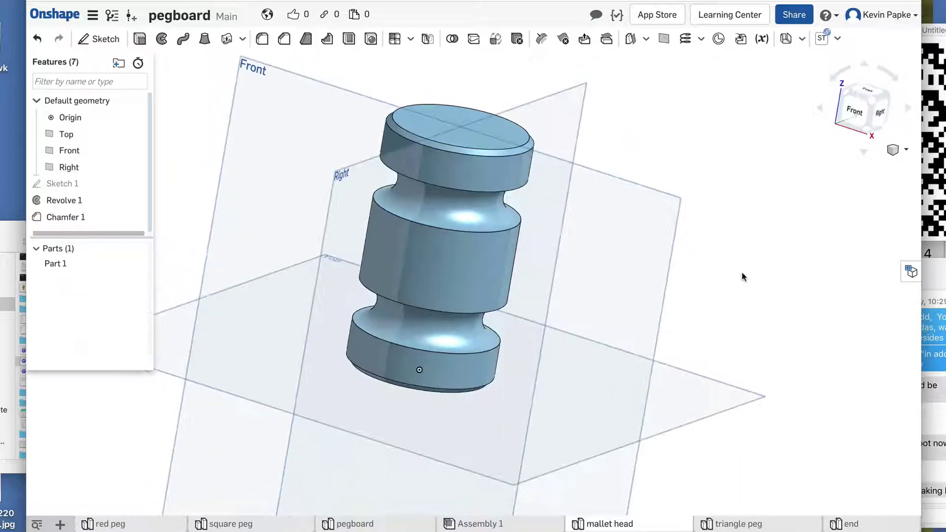
{"action": "mouse_move", "coordinate": [815, 286]}
{"action": "right_mouse_down"}
{"action": "mouse_move", "coordinate": [731, 294]}
{"action": "mouse_move", "coordinate": [761, 274]}
{"action": "mouse_move", "coordinate": [784, 296]}
{"action": "mouse_move", "coordinate": [816, 298]}
{"action": "mouse_move", "coordinate": [808, 285]}
{"action": "right_mouse_up"}
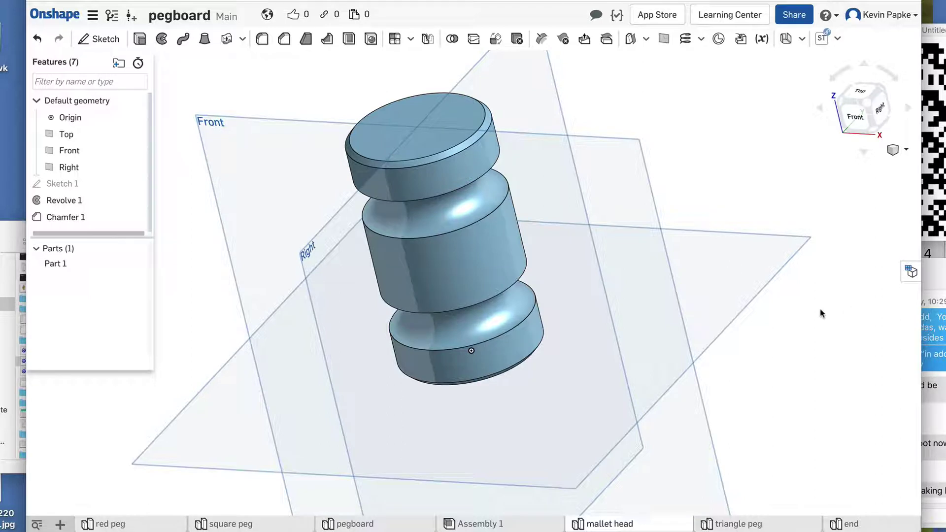
{"action": "left_click", "coordinate": [253, 186]}
{"action": "key", "text": "n"}
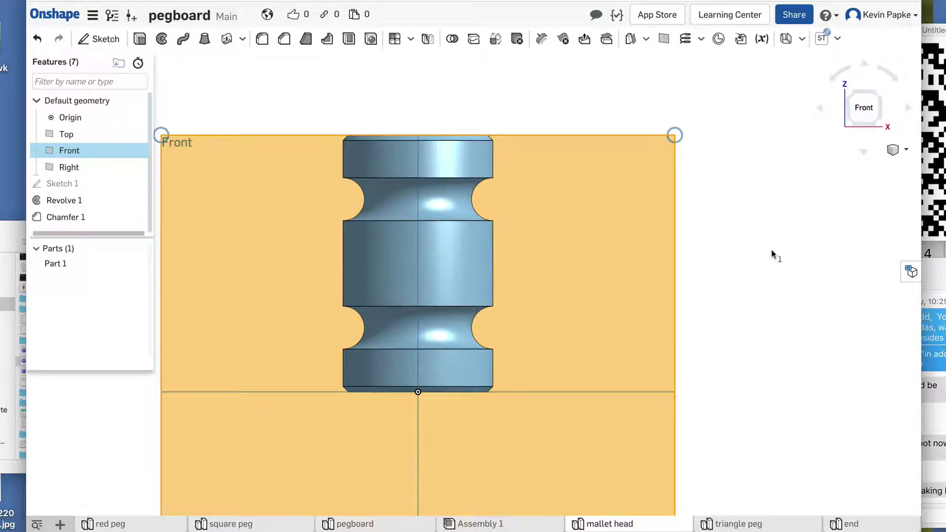
{"action": "right_click_drag", "start_coordinate": [772, 252], "coordinate": [796, 271]}
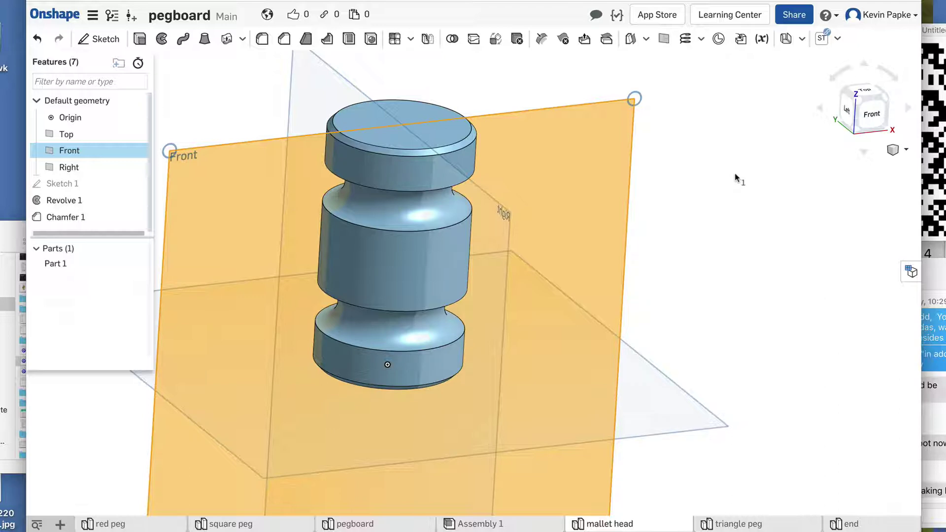
{"action": "left_click", "coordinate": [665, 43]}
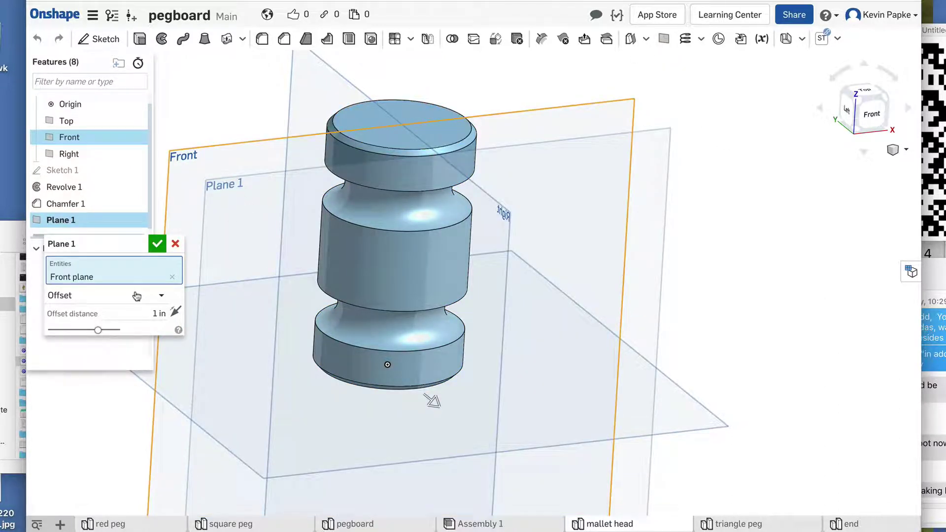
{"action": "left_click", "coordinate": [161, 299]}
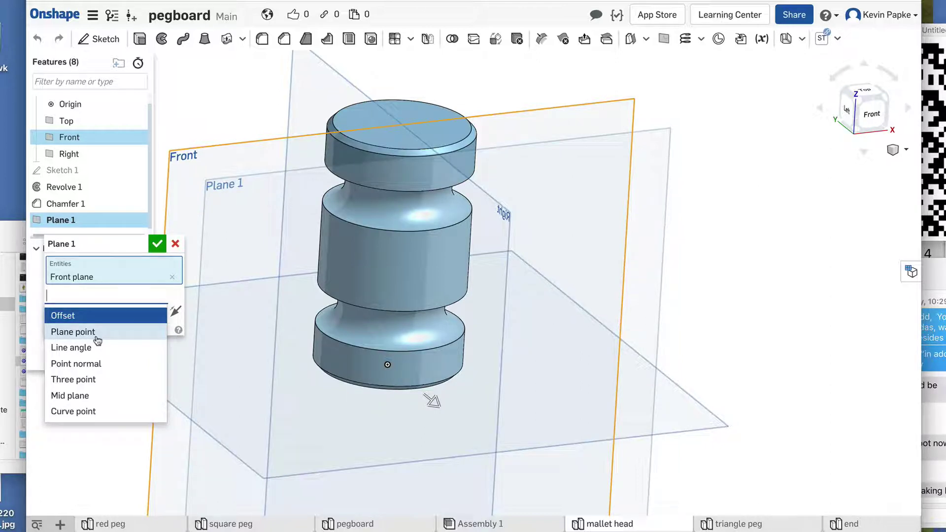
{"action": "left_click", "coordinate": [74, 316]}
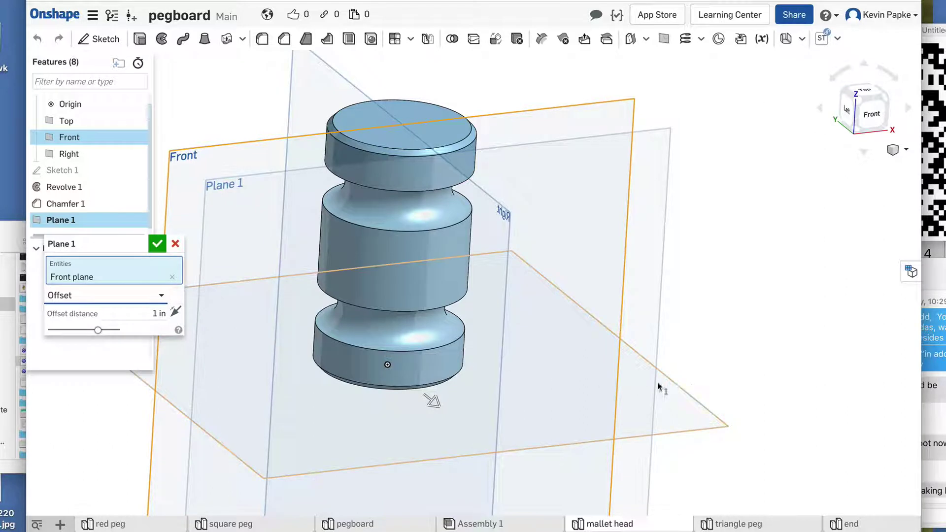
{"action": "right_click_drag", "start_coordinate": [727, 386], "coordinate": [743, 389]}
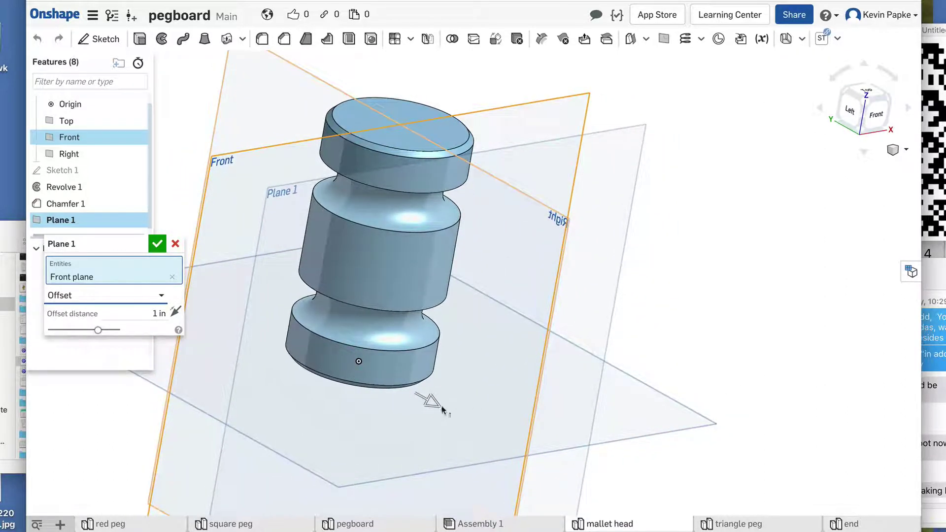
{"action": "right_click_drag", "start_coordinate": [749, 294], "coordinate": [782, 314]}
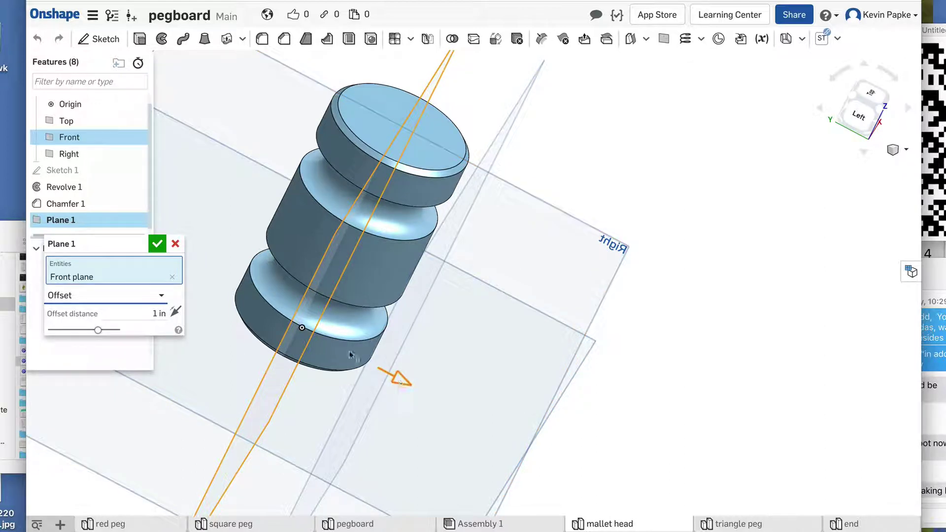
{"action": "mouse_move", "coordinate": [394, 380]}
{"action": "left_mouse_down"}
{"action": "mouse_move", "coordinate": [566, 452]}
{"action": "mouse_move", "coordinate": [530, 446]}
{"action": "mouse_move", "coordinate": [358, 362]}
{"action": "mouse_move", "coordinate": [389, 378]}
{"action": "left_mouse_up"}
{"action": "right_click_drag", "start_coordinate": [733, 454], "coordinate": [707, 454]}
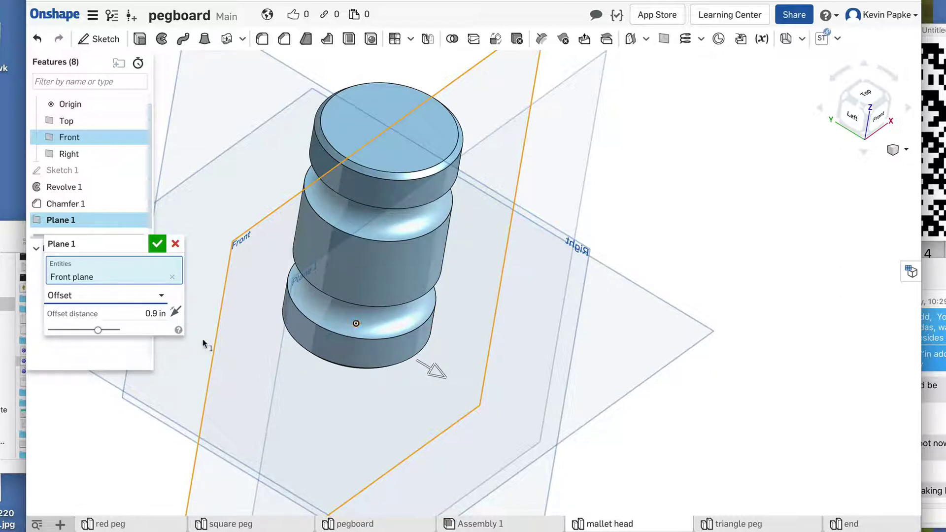
{"action": "left_click", "coordinate": [141, 318]}
{"action": "key", "text": "BackSpace"}
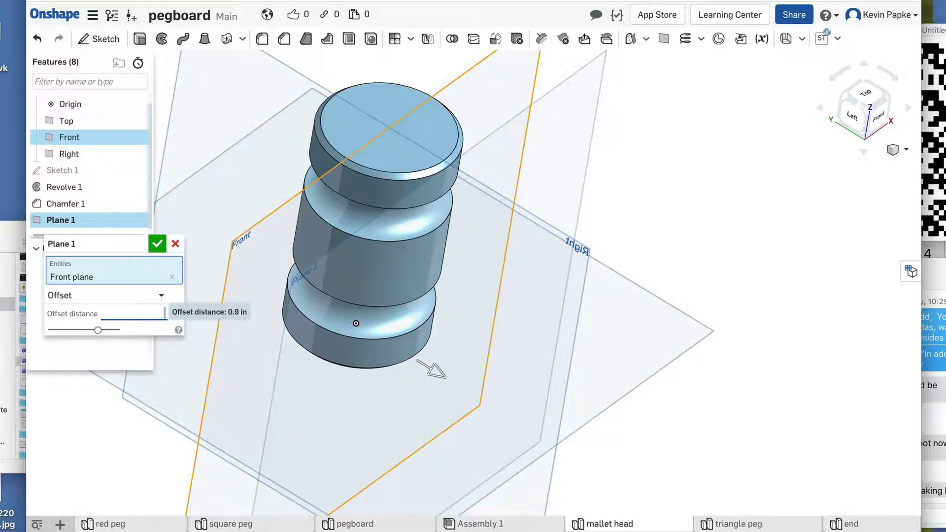
{"action": "key", "text": "Return"}
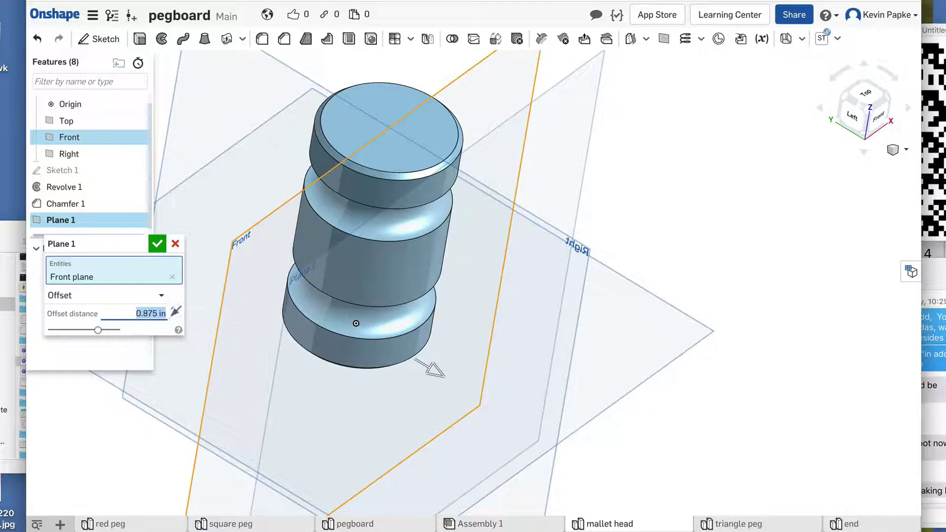
{"action": "left_click", "coordinate": [157, 244]}
Start a new sketch on the plane offset in front of the mallet head
{"action": "right_click_drag", "start_coordinate": [482, 359], "coordinate": [735, 423]}
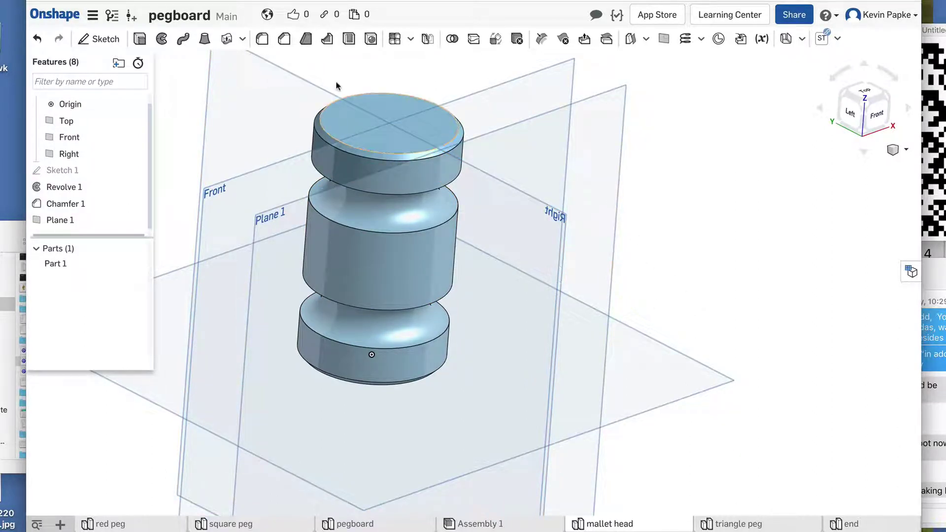
{"action": "left_click", "coordinate": [96, 40]}
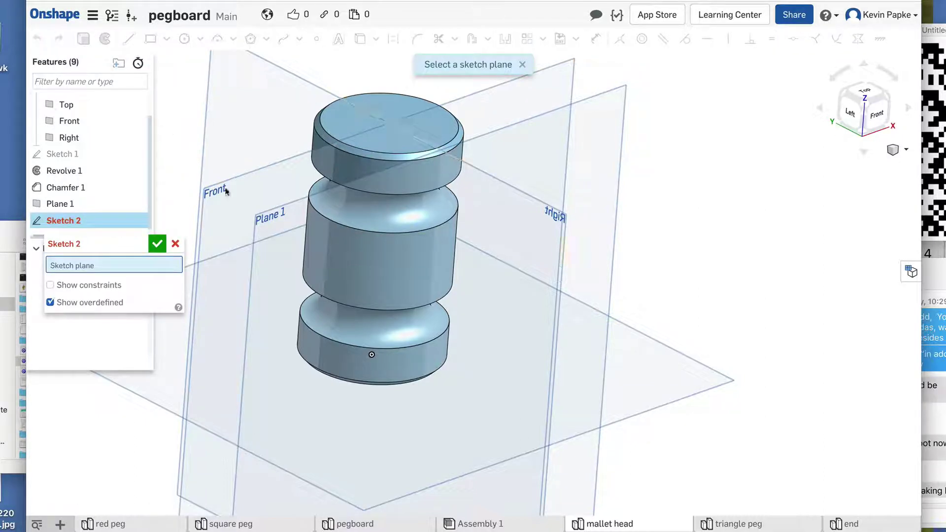
{"action": "left_click", "coordinate": [270, 227]}
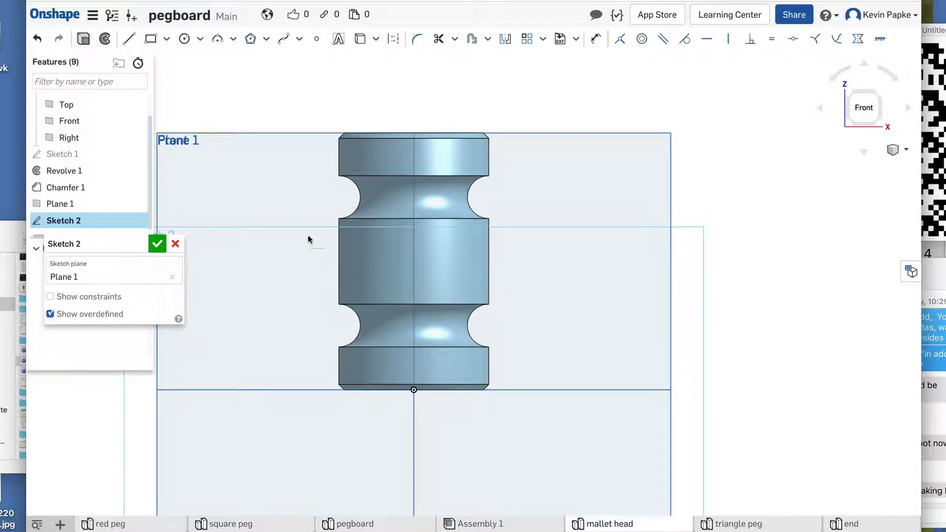
{"action": "scroll", "coordinate": [287, 212], "scroll_direction": "up", "scroll_amount": 3}
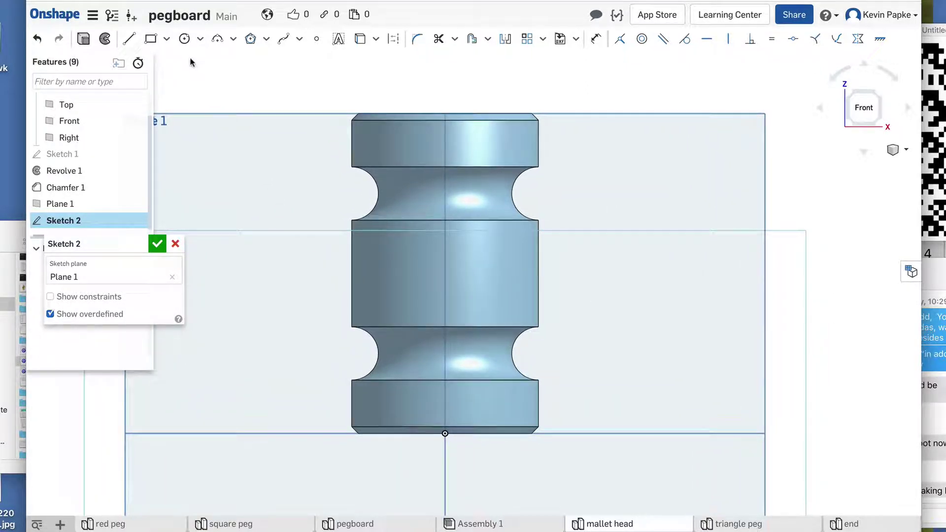
Sketch a 0.625 in diameter circle centred on the vertical axis in the mallet head's wide middle section
{"action": "left_click", "coordinate": [184, 40]}
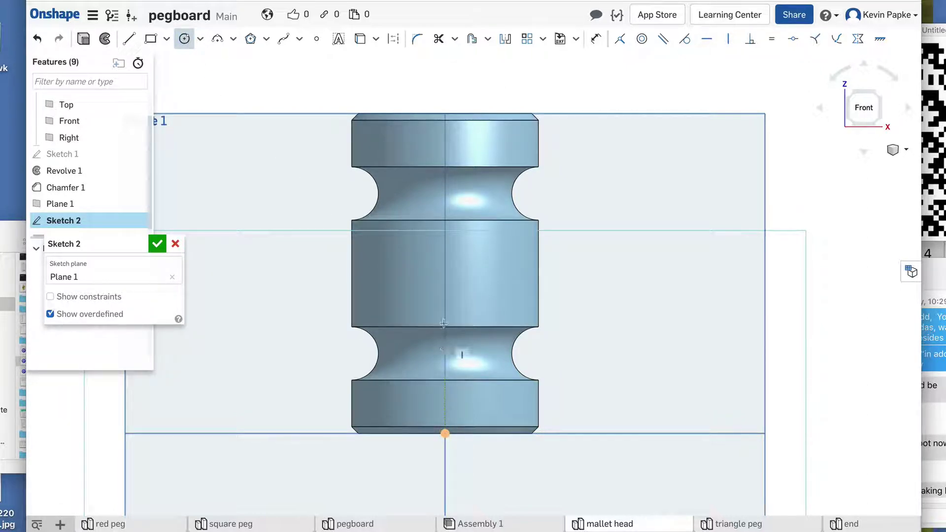
{"action": "left_click", "coordinate": [445, 276]}
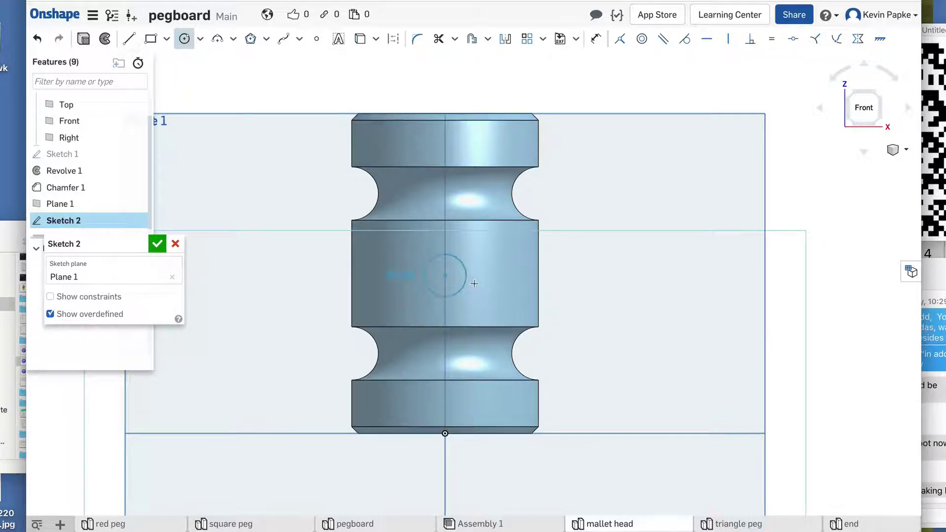
{"action": "left_click", "coordinate": [479, 285]}
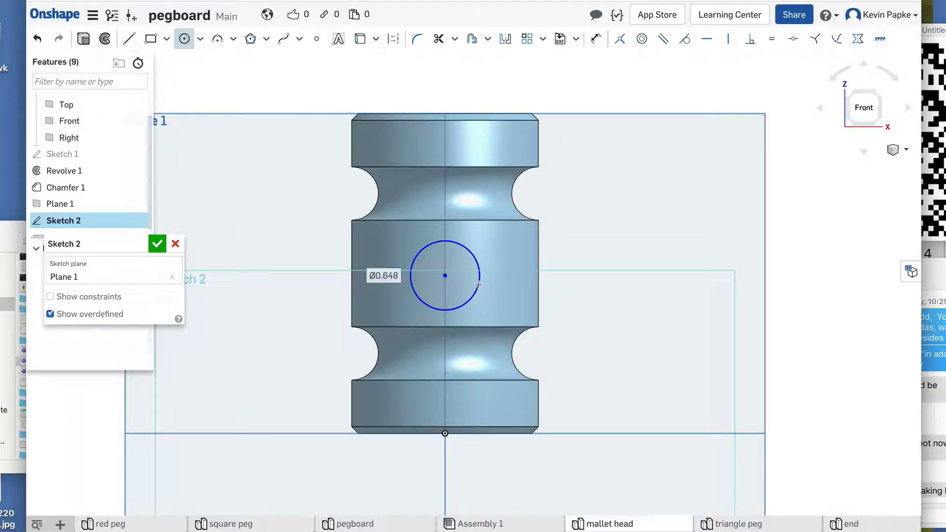
{"action": "type", "text": ".625"}
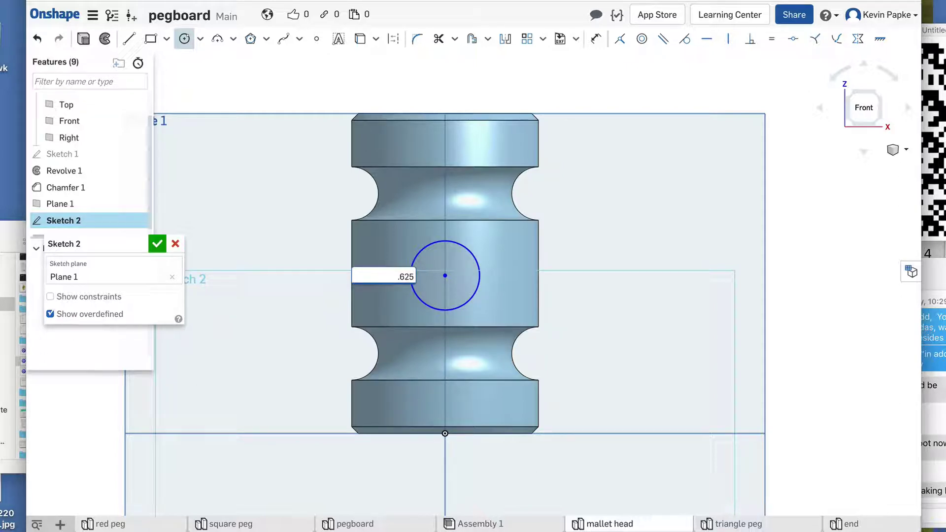
{"action": "key", "text": "Return"}
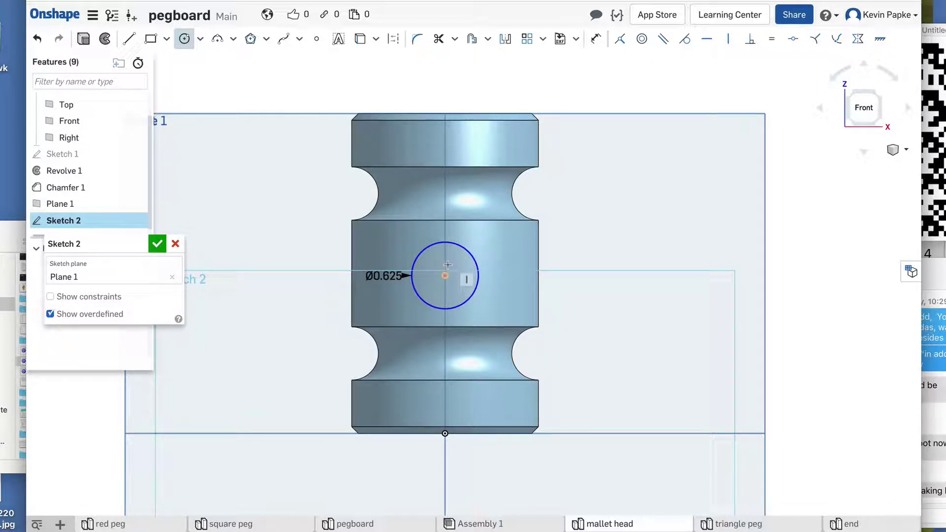
Dimension the circle's centre 1.5 in below the mallet head's top edge and move the diameter label clear of the body
{"action": "left_click", "coordinate": [596, 39]}
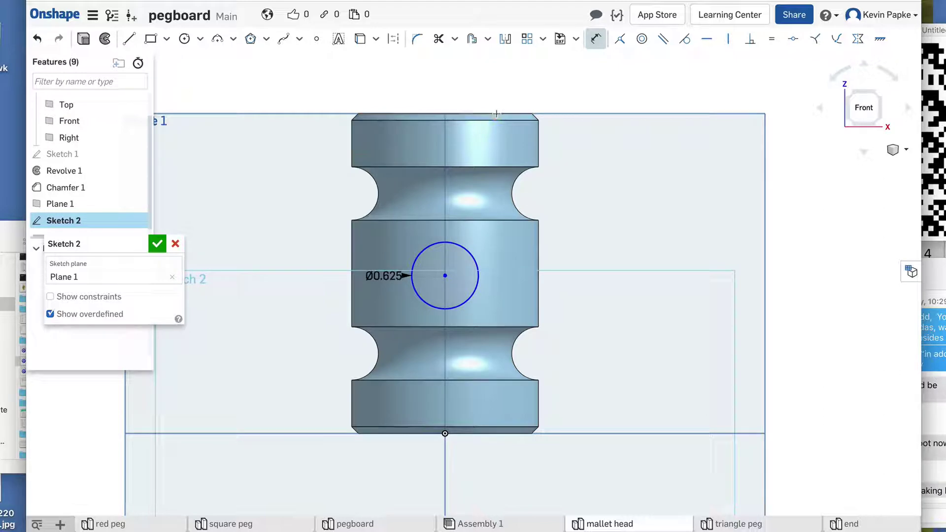
{"action": "left_click", "coordinate": [445, 276]}
{"action": "left_click", "coordinate": [488, 115]}
{"action": "left_click", "coordinate": [571, 205]}
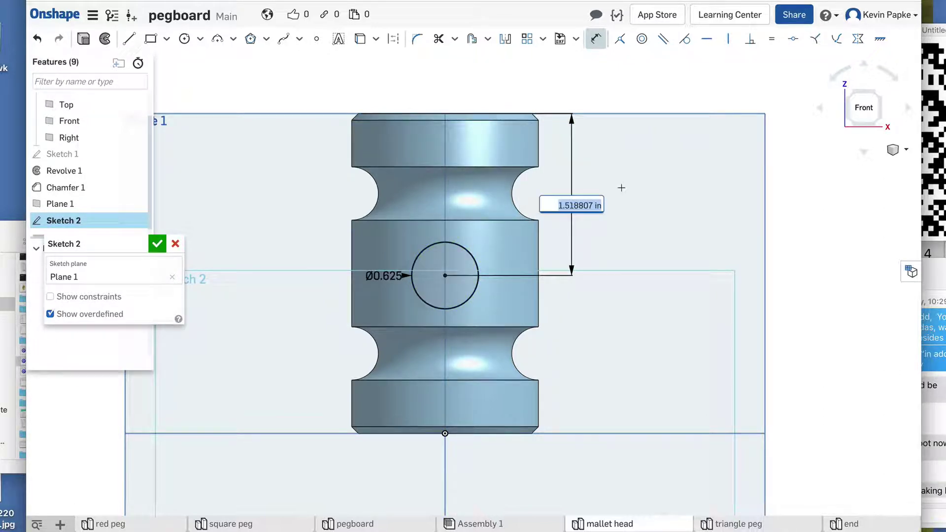
{"action": "type", "text": "1"}
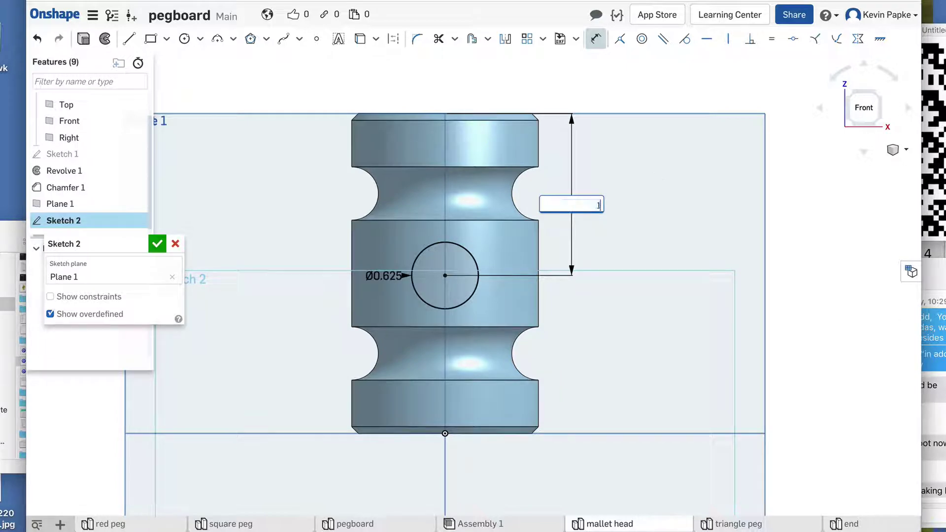
{"action": "type", "text": ".5"}
{"action": "key", "text": "Return"}
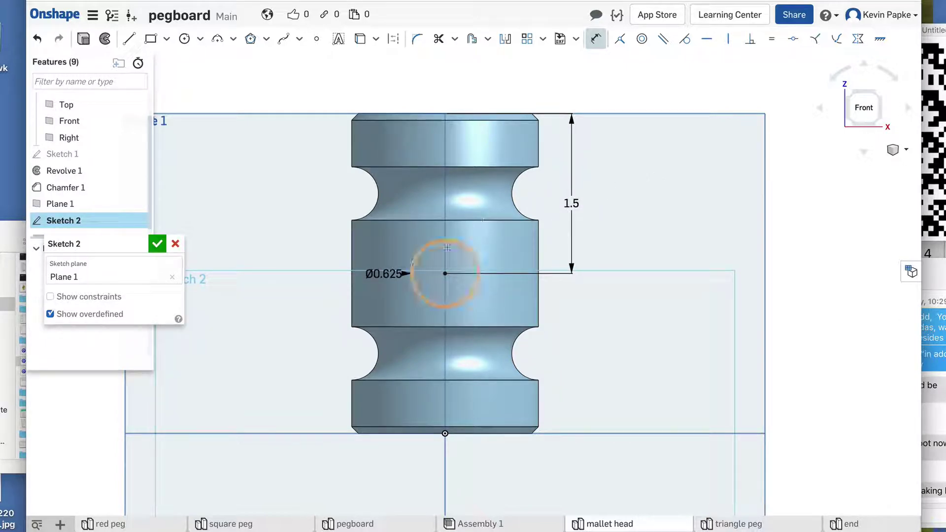
{"action": "left_click_drag", "start_coordinate": [385, 274], "coordinate": [324, 181]}
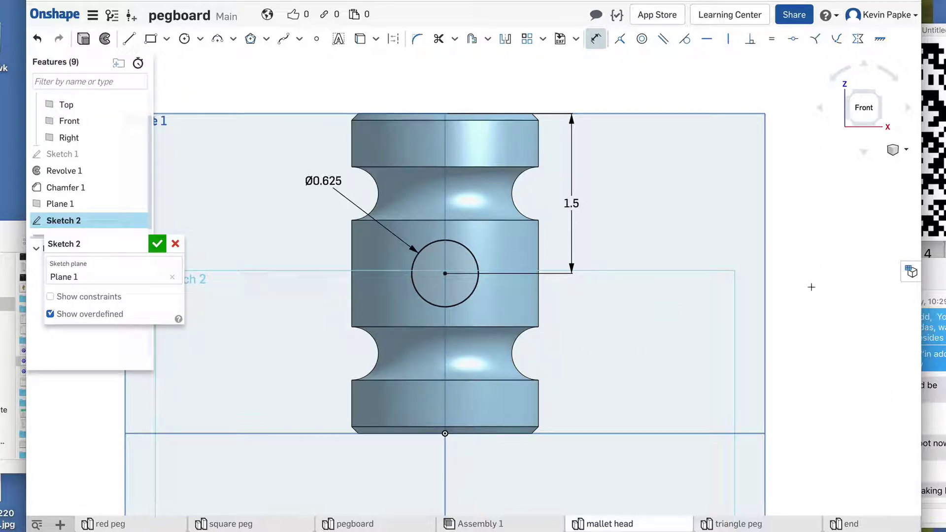
Extrude the circle as a blind cut 0.875 in deep into the mallet head to make the handle hole
{"action": "right_click_drag", "start_coordinate": [802, 285], "coordinate": [831, 308]}
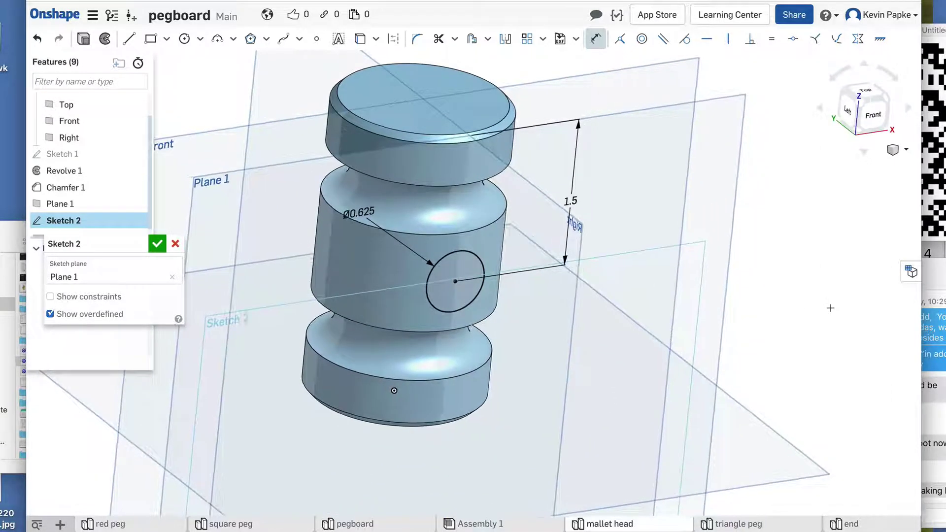
{"action": "left_click", "coordinate": [83, 39]}
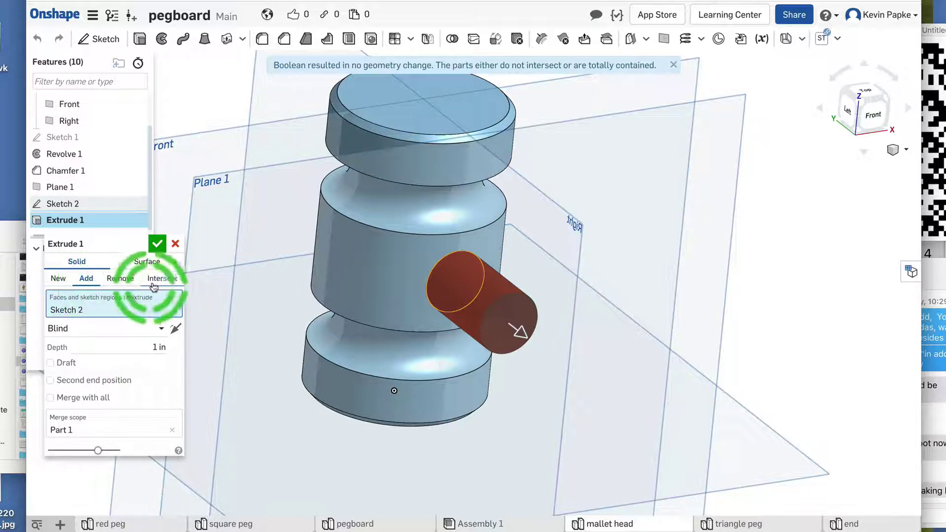
{"action": "left_click", "coordinate": [117, 281]}
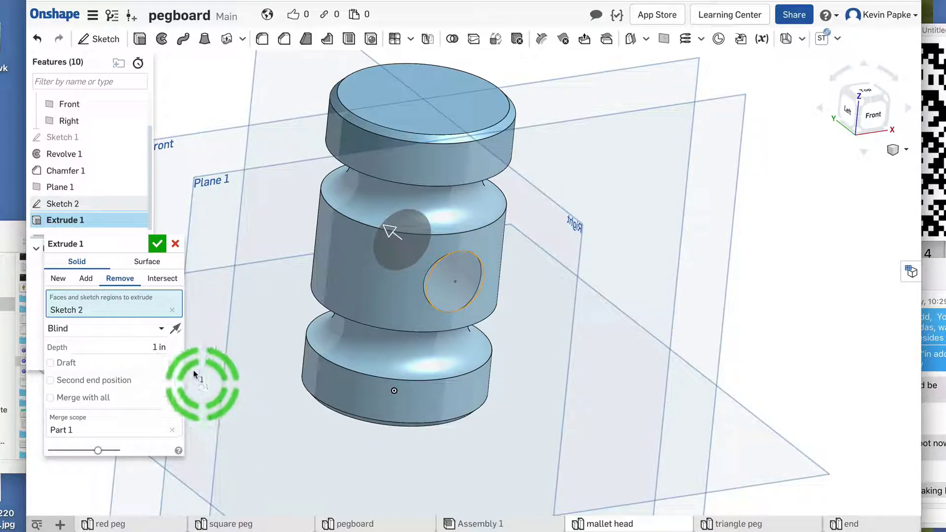
{"action": "left_click", "coordinate": [162, 347]}
{"action": "key", "text": "BackSpace"}
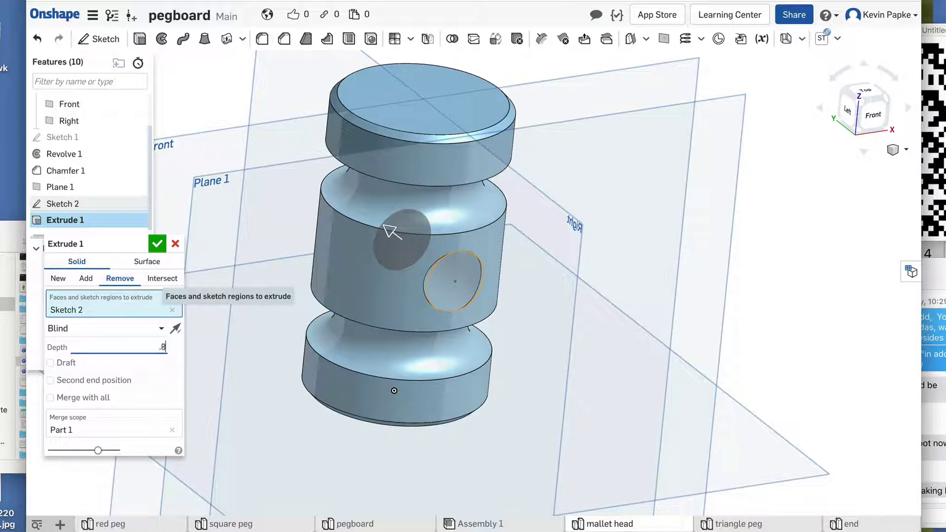
{"action": "type", "text": ".875"}
{"action": "key", "text": "Return"}
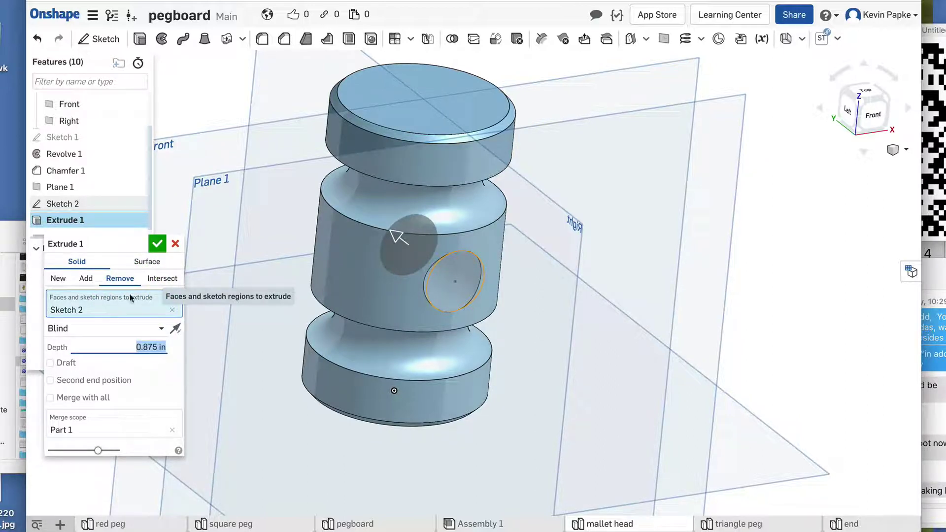
{"action": "left_click", "coordinate": [157, 244]}
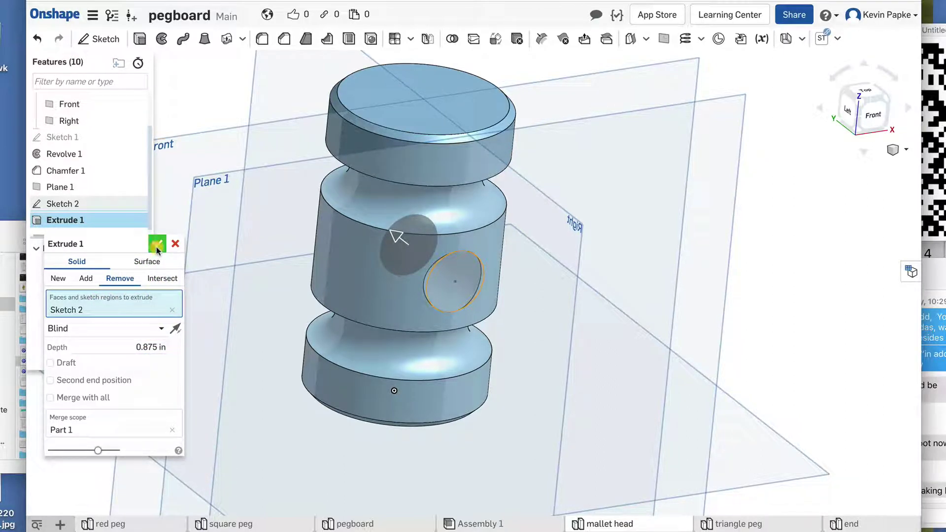
Change the mallet head part's appearance to dark brown, colour 723E00
{"action": "mouse_move", "coordinate": [851, 368]}
{"action": "right_mouse_down"}
{"action": "mouse_move", "coordinate": [831, 351]}
{"action": "mouse_move", "coordinate": [842, 347]}
{"action": "mouse_move", "coordinate": [840, 356]}
{"action": "mouse_move", "coordinate": [863, 365]}
{"action": "right_mouse_up"}
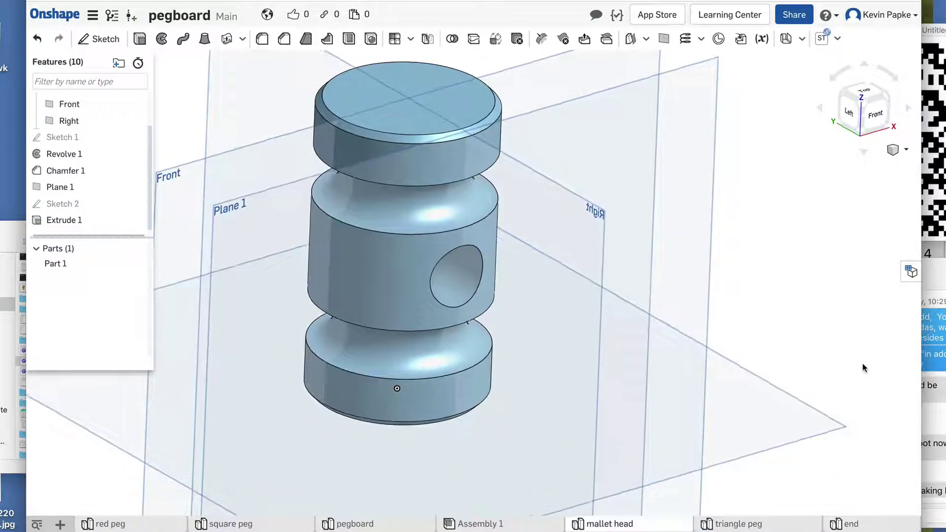
{"action": "right_click", "coordinate": [400, 270]}
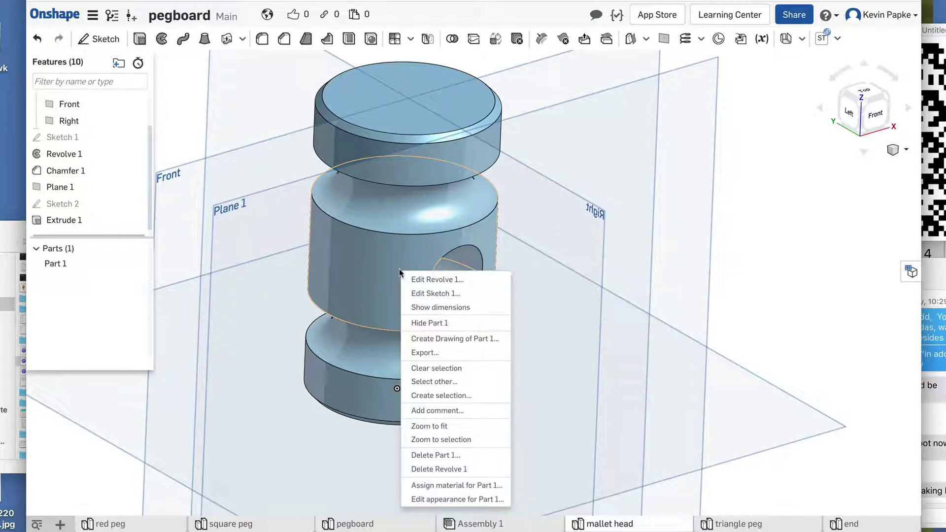
{"action": "left_click", "coordinate": [448, 499]}
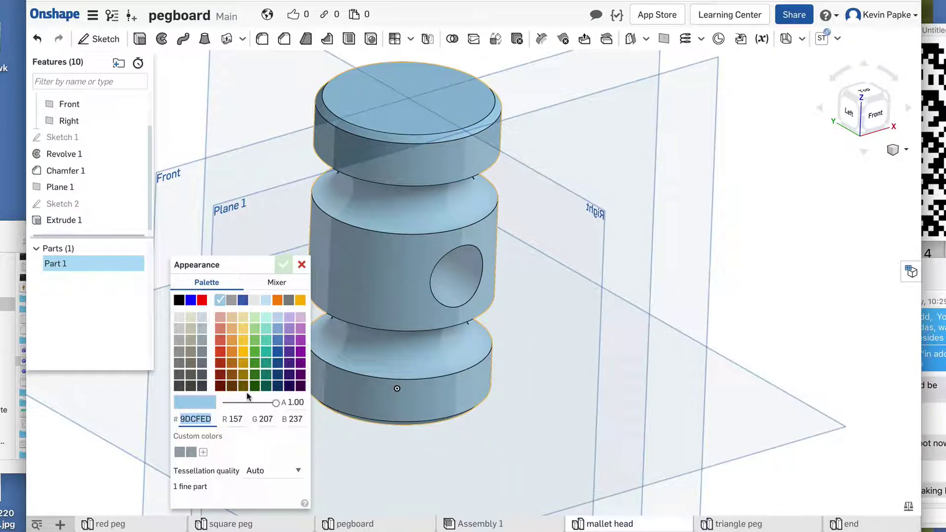
{"action": "left_click", "coordinate": [232, 386]}
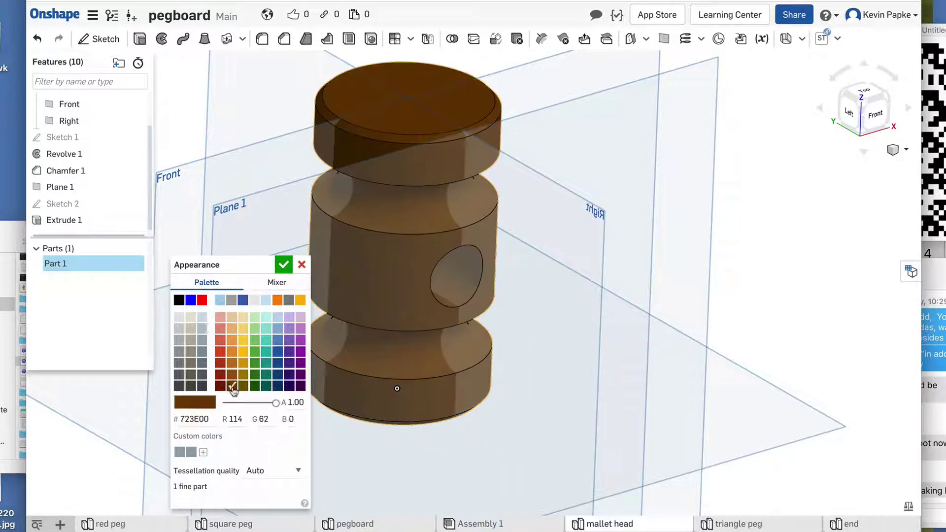
{"action": "left_click", "coordinate": [283, 266]}
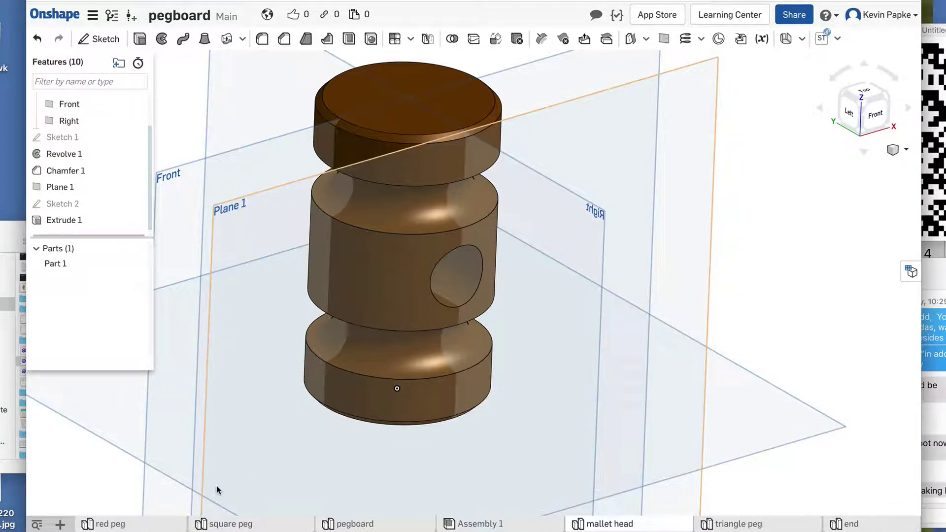
Create a new part studio and rename it "handle"
{"action": "left_click", "coordinate": [60, 524]}
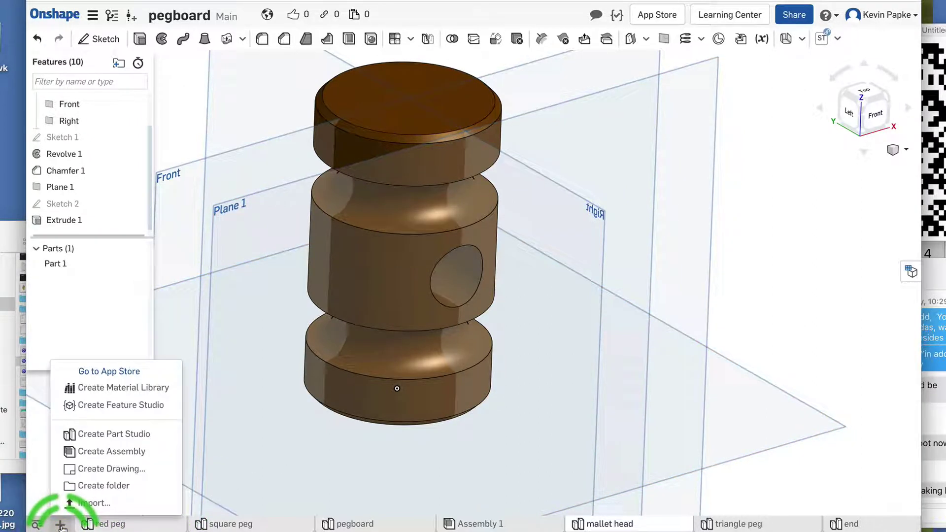
{"action": "left_click", "coordinate": [93, 436]}
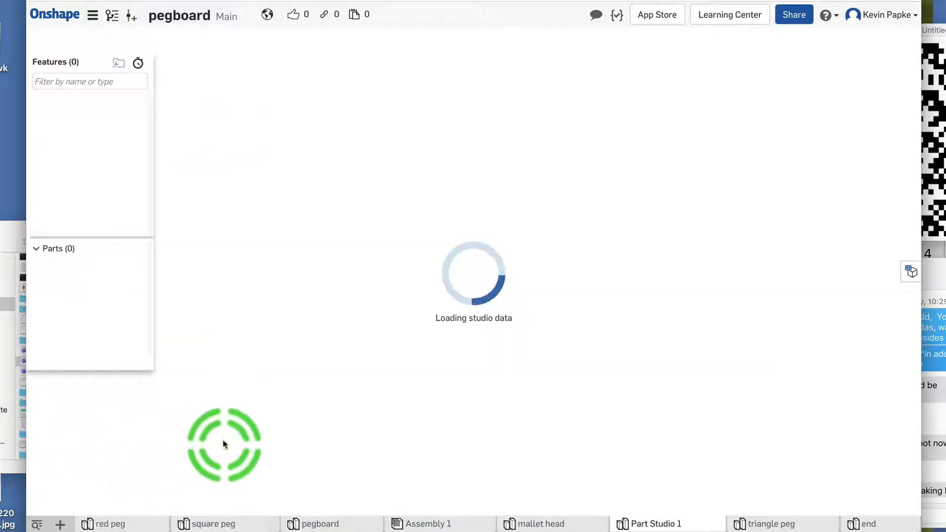
{"action": "right_click", "coordinate": [655, 525]}
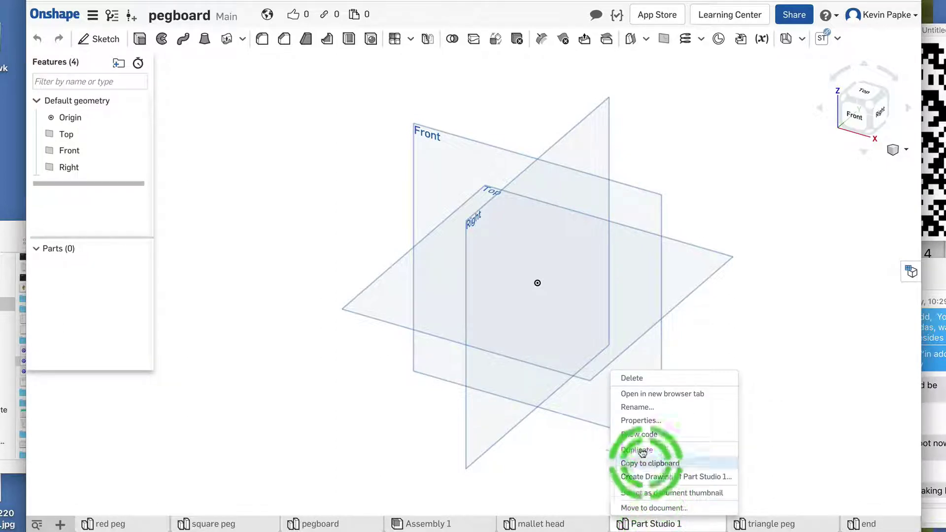
{"action": "left_click", "coordinate": [637, 408]}
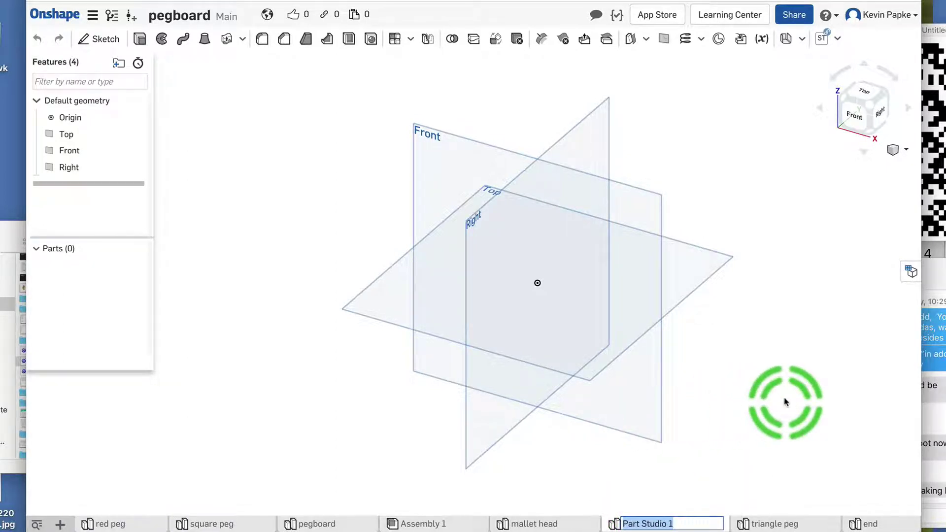
{"action": "type", "text": "a"}
{"action": "type", "text": "ank"}
{"action": "key", "text": "BackSpace"}
{"action": "type", "text": "dle"}
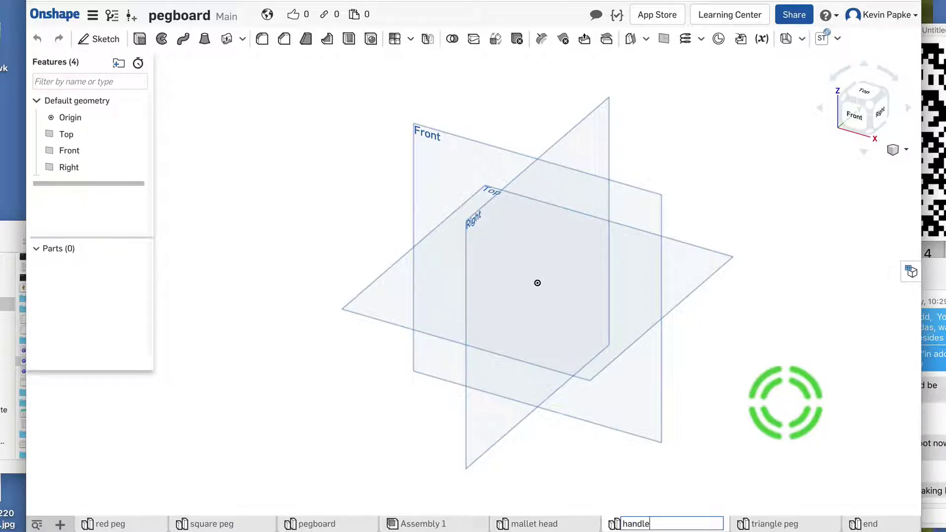
{"action": "left_click", "coordinate": [785, 403]}
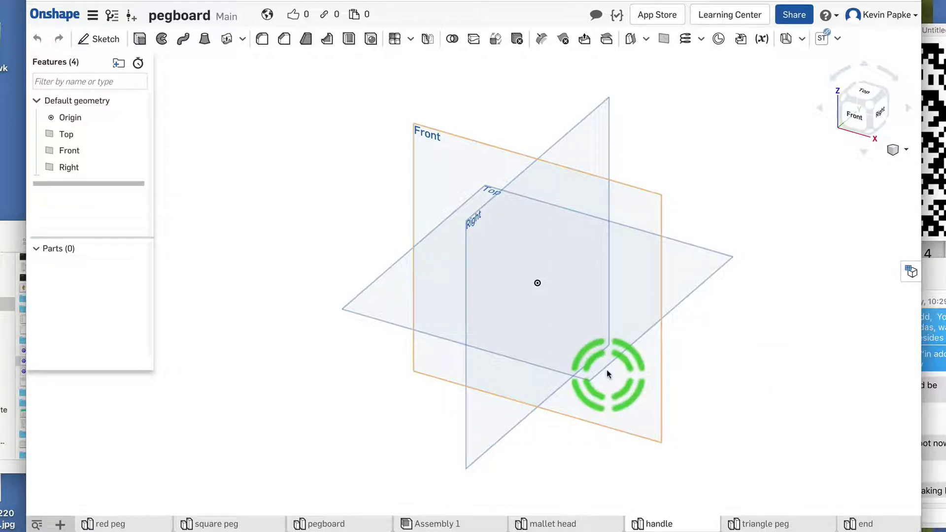
Start a sketch on the Top plane and view it face-on
{"action": "left_click", "coordinate": [393, 305]}
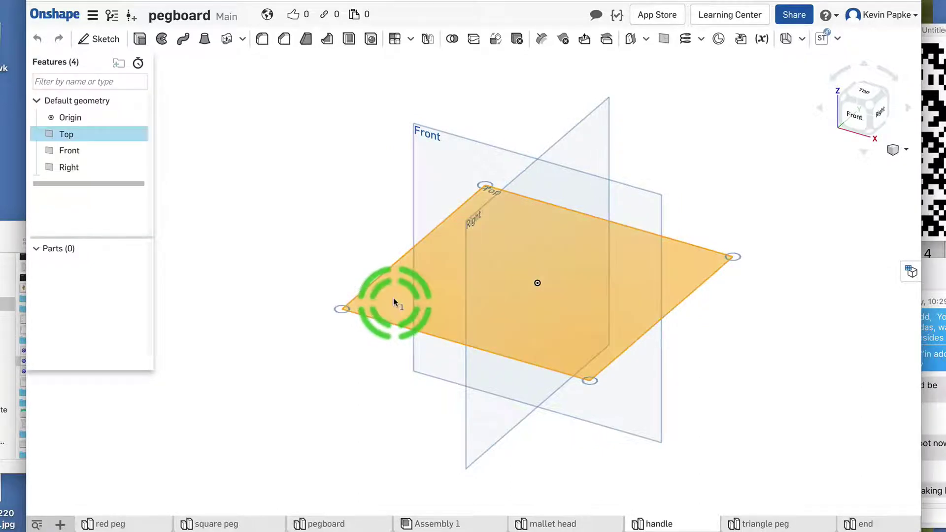
{"action": "left_click", "coordinate": [105, 40]}
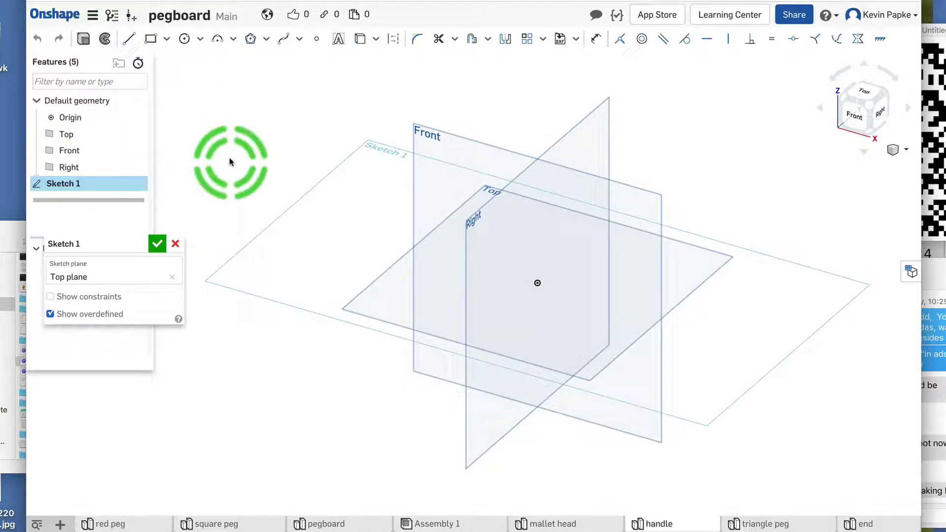
{"action": "key", "text": "n"}
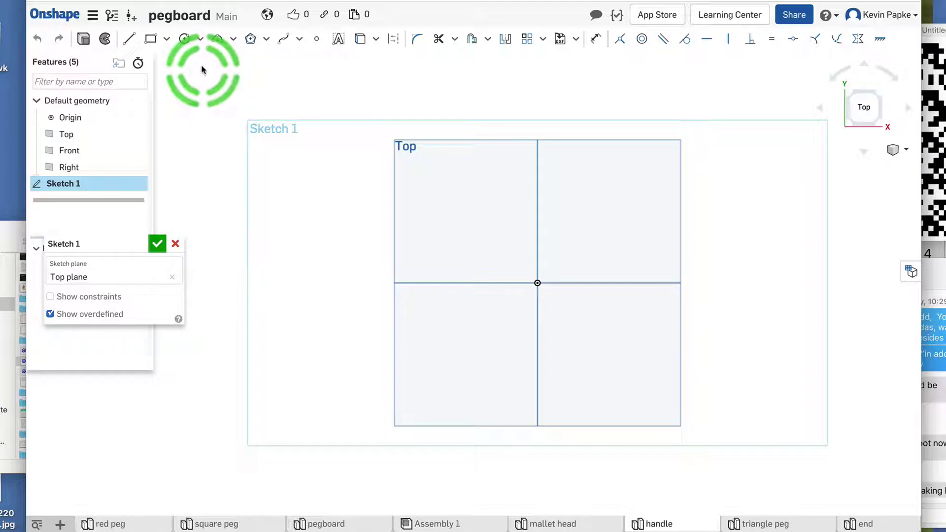
Sketch a circle of 0.625 in diameter centred on the origin
{"action": "left_click", "coordinate": [185, 39]}
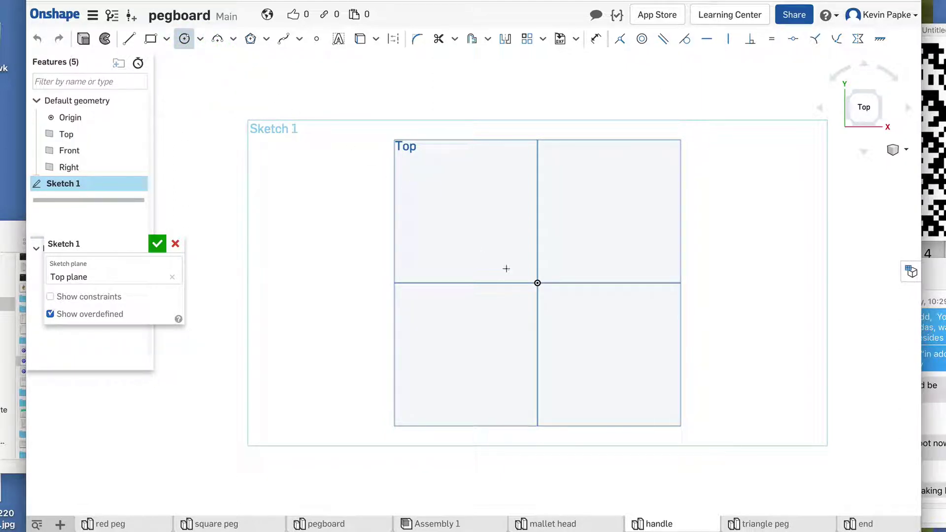
{"action": "left_click", "coordinate": [538, 282]}
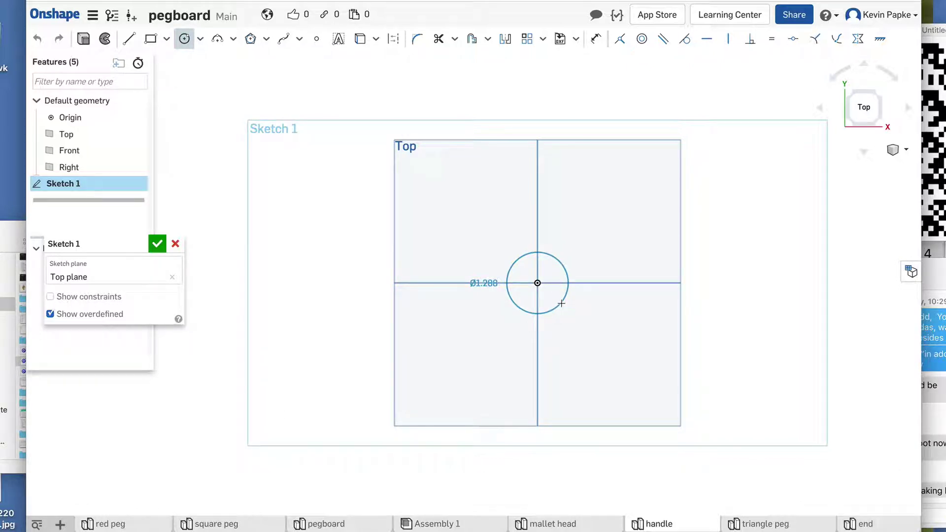
{"action": "left_click", "coordinate": [561, 303]}
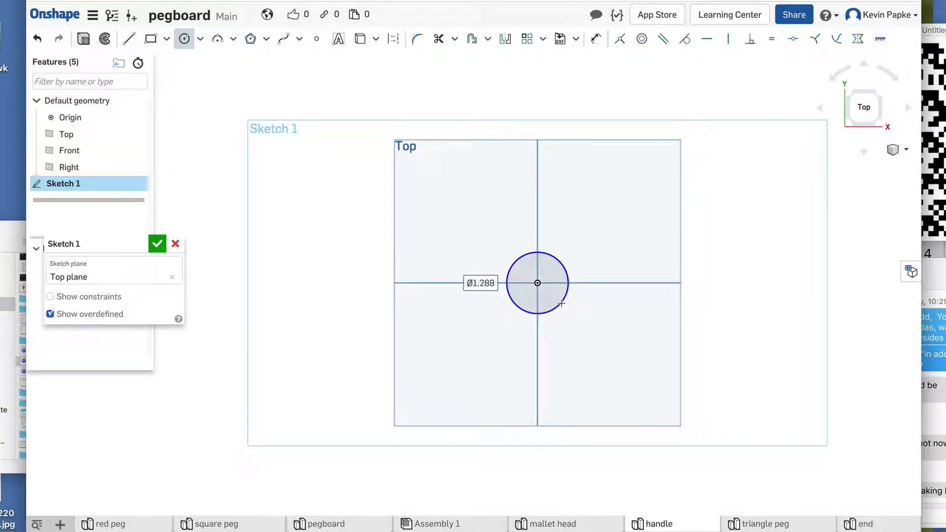
{"action": "key", "text": "BackSpace"}
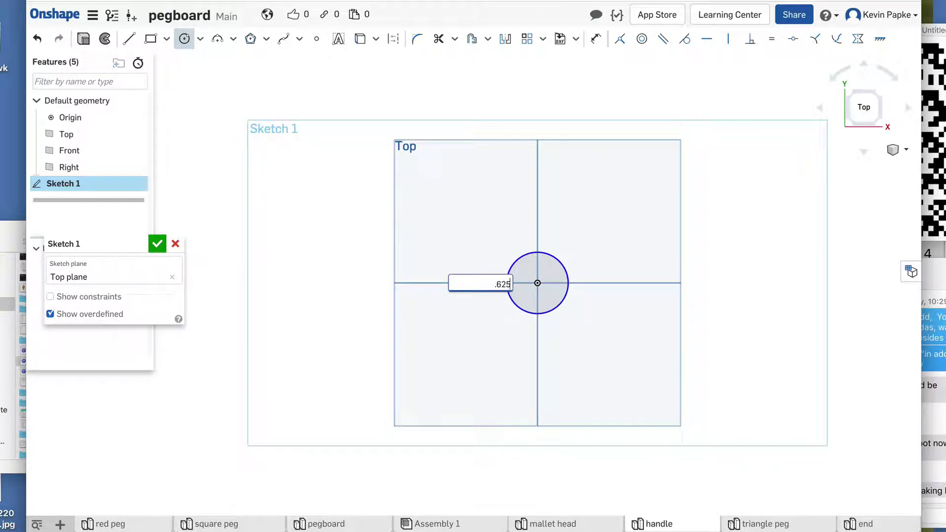
{"action": "key", "text": "Return"}
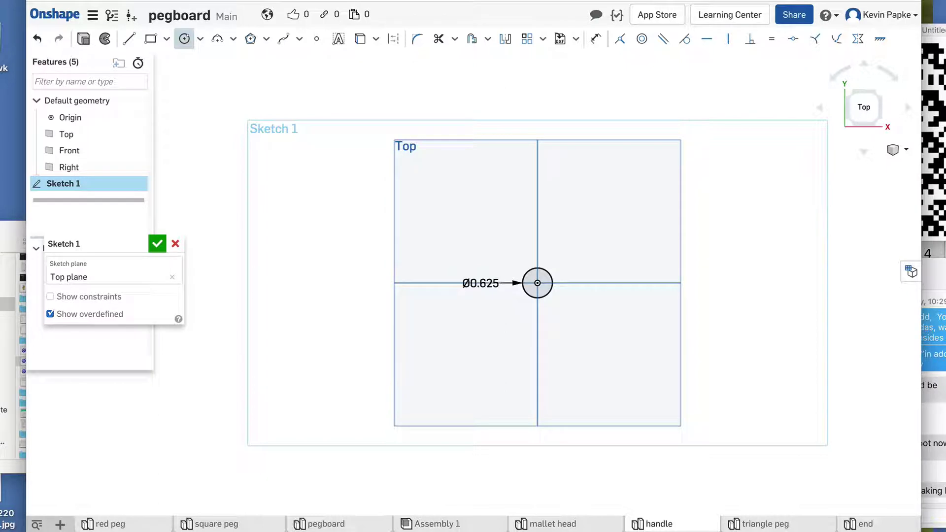
Extrude the handle's circle as a new solid with a blind depth of 6.6 in
{"action": "key", "text": "Left"}
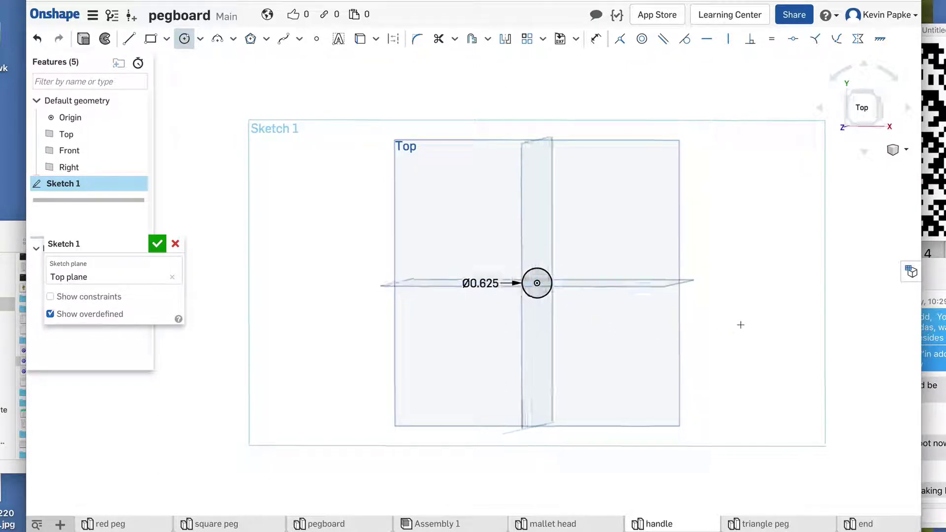
{"action": "key", "text": "Down"}
{"action": "scroll", "coordinate": [553, 357], "scroll_direction": "up", "scroll_amount": 5}
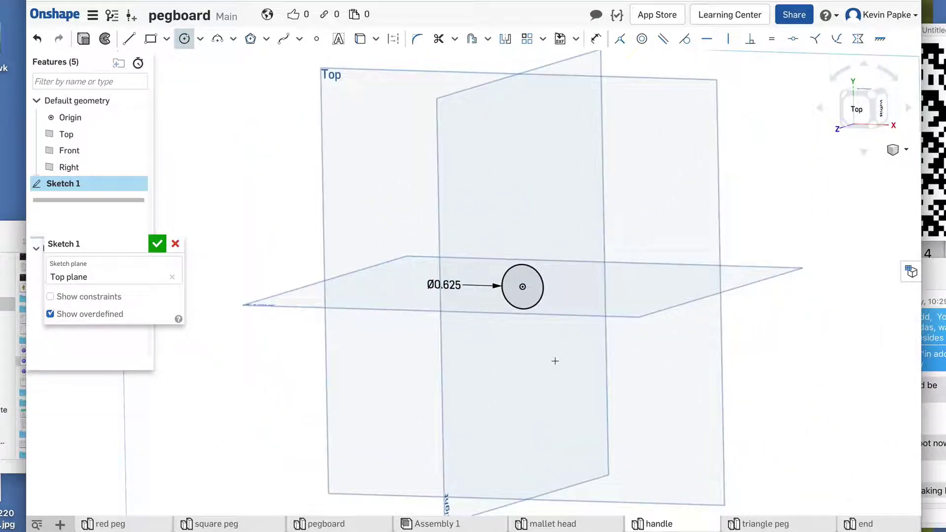
{"action": "right_click_drag", "start_coordinate": [722, 314], "coordinate": [593, 280]}
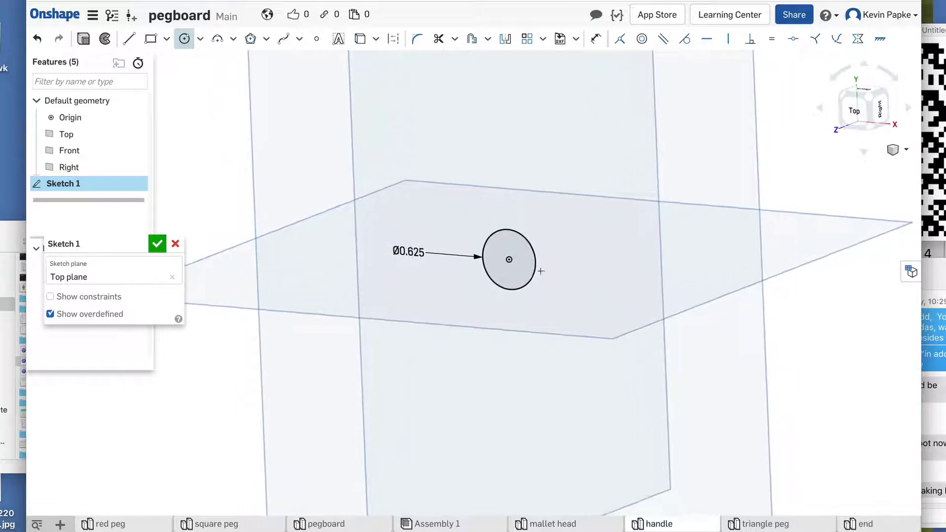
{"action": "left_click", "coordinate": [83, 39]}
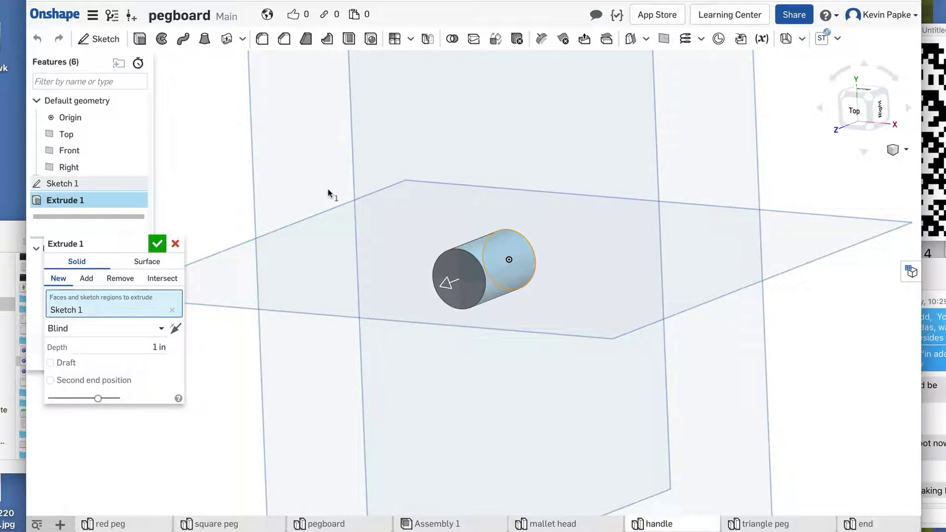
{"action": "left_click", "coordinate": [150, 344]}
{"action": "type", "text": "8"}
{"action": "key", "text": "Return"}
{"action": "type", "text": "6.6"}
{"action": "key", "text": "Return"}
{"action": "scroll", "coordinate": [338, 422], "scroll_direction": "down", "scroll_amount": 2}
{"action": "middle_click_drag", "start_coordinate": [338, 422], "coordinate": [438, 381]}
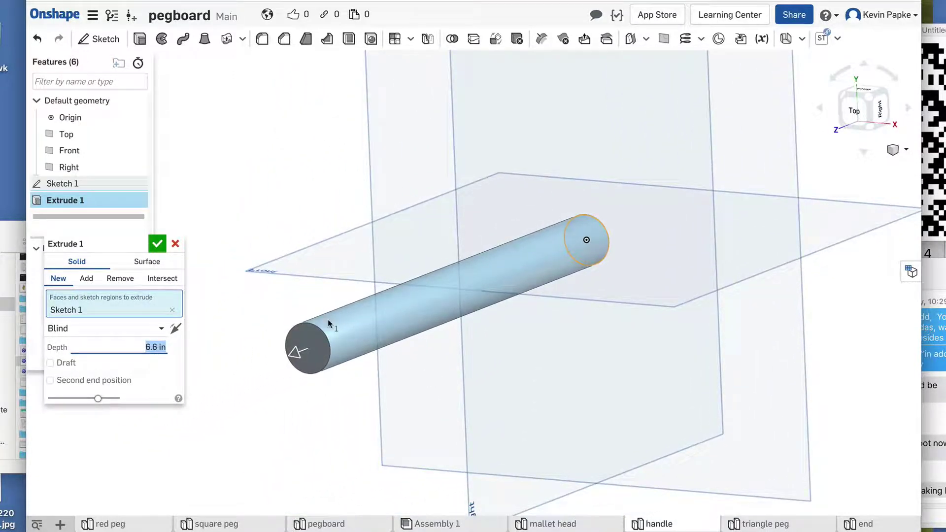
{"action": "left_click", "coordinate": [157, 243]}
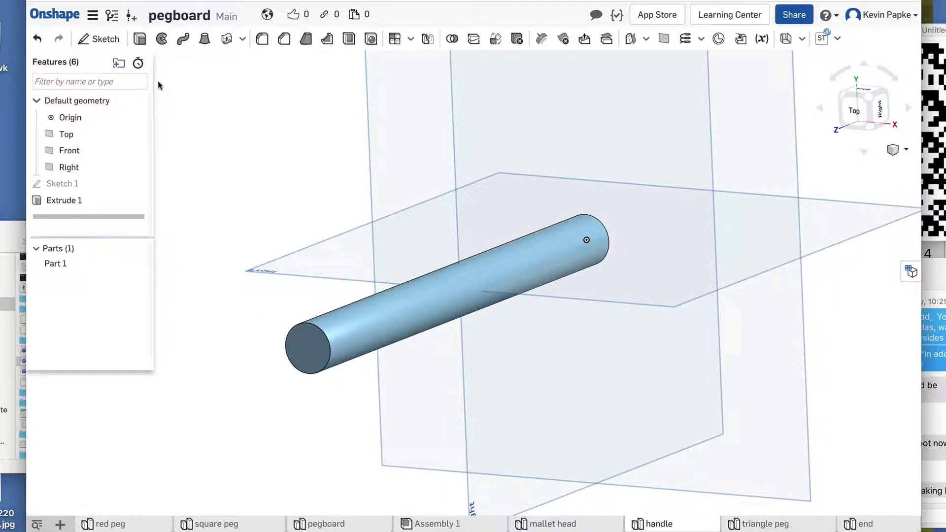
Apply an equal-distance chamfer of 0.0625 in to the end face of the handle away from the origin
{"action": "left_click", "coordinate": [284, 40]}
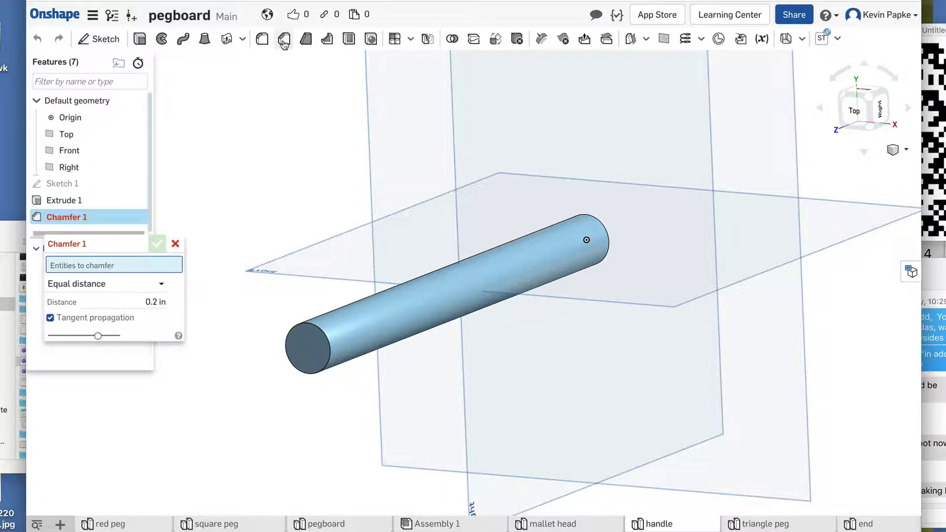
{"action": "left_click", "coordinate": [308, 348]}
{"action": "double_click", "coordinate": [156, 313]}
{"action": "type", "text": ".0625"}
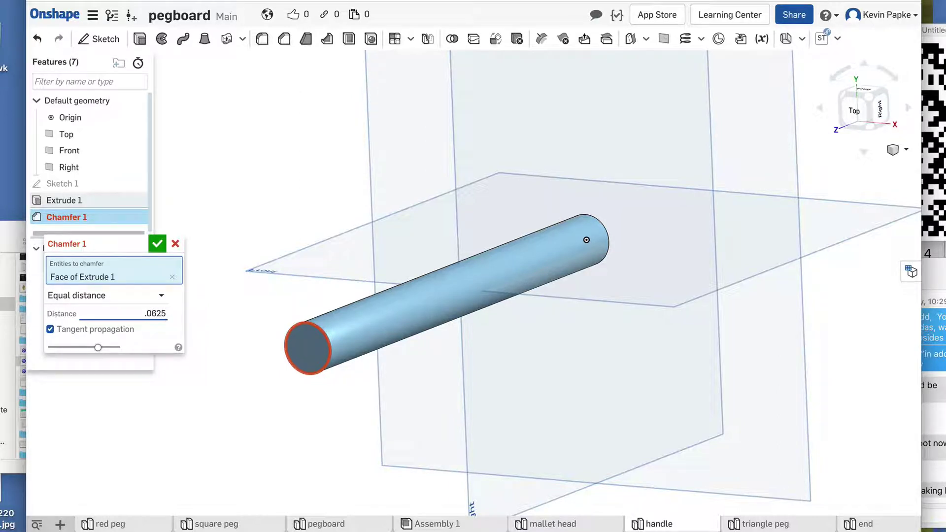
{"action": "key", "text": "Return"}
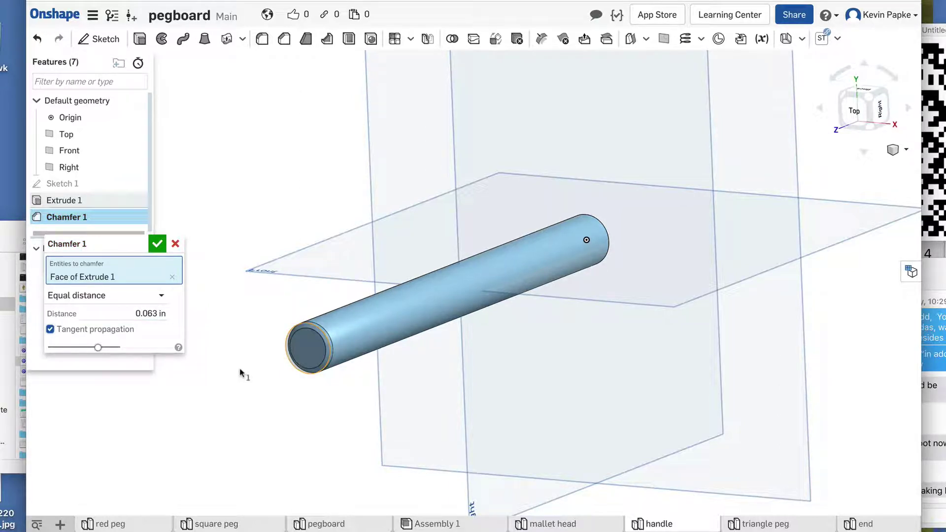
{"action": "scroll", "coordinate": [329, 375], "scroll_direction": "up", "scroll_amount": 2}
{"action": "scroll", "coordinate": [328, 375], "scroll_direction": "up", "scroll_amount": 3}
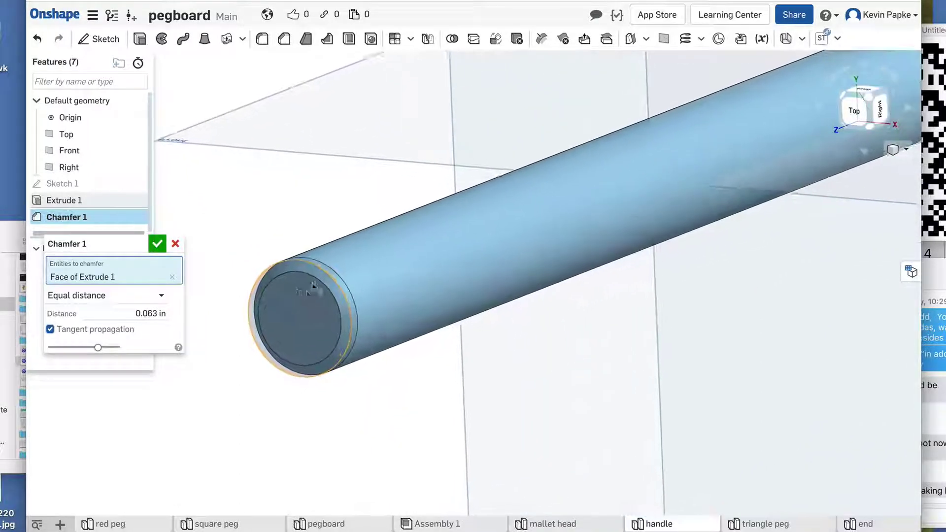
Add the handle's opposite end face, at the origin, to the chamfer and finish the feature
{"action": "scroll", "coordinate": [431, 333], "scroll_direction": "down", "scroll_amount": 5}
{"action": "right_click_drag", "start_coordinate": [475, 334], "coordinate": [503, 384]}
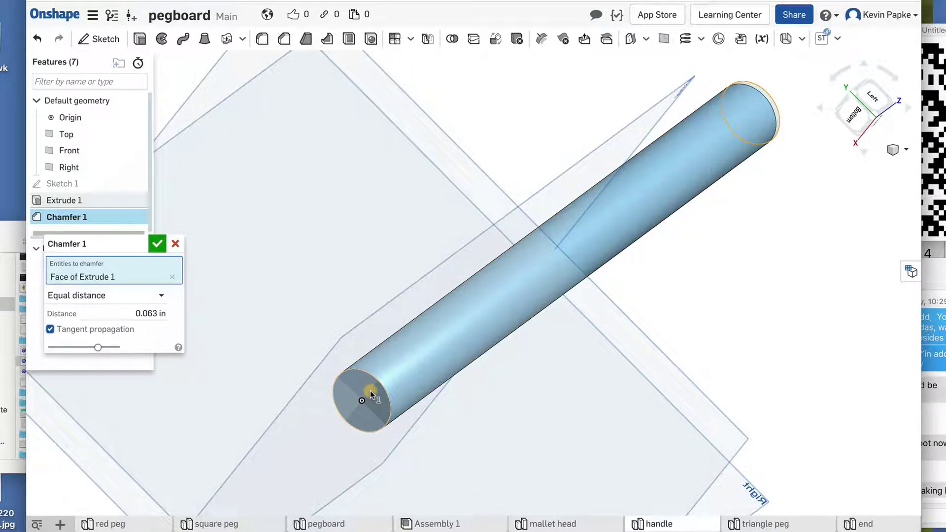
{"action": "left_click", "coordinate": [371, 390]}
{"action": "right_click_drag", "start_coordinate": [371, 390], "coordinate": [514, 426]}
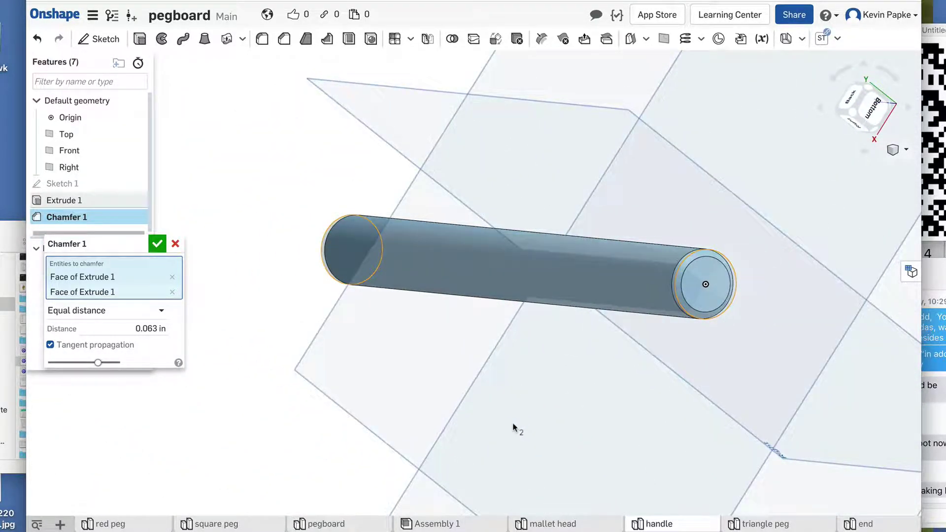
{"action": "left_click", "coordinate": [157, 245]}
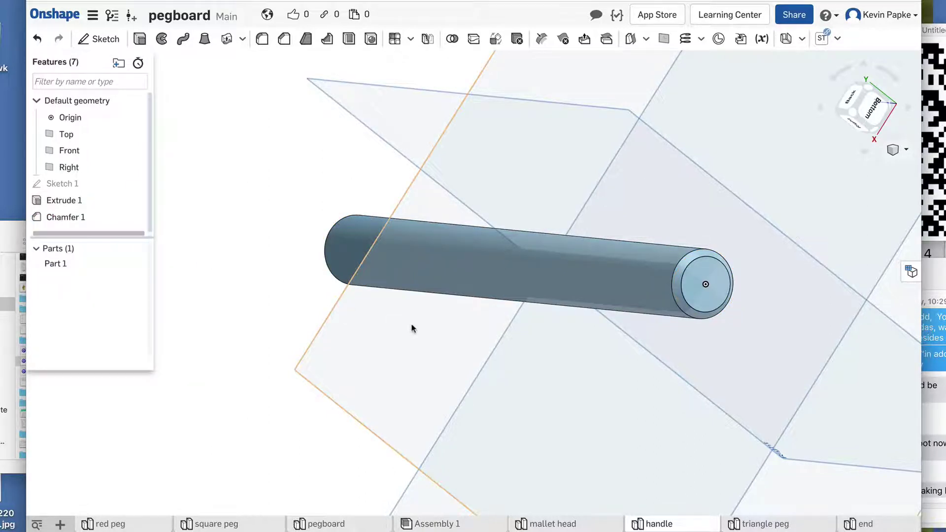
Open the appearance settings for the handle part
{"action": "right_click", "coordinate": [452, 261]}
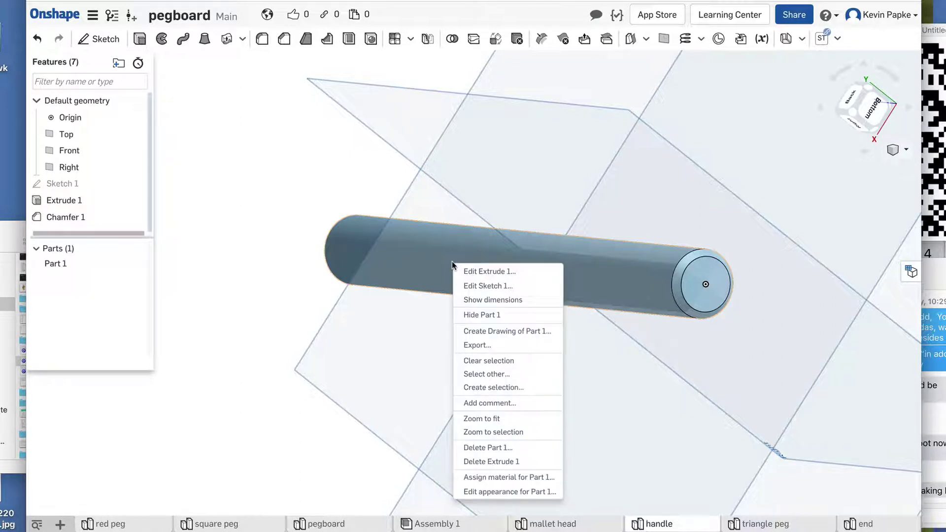
{"action": "left_click", "coordinate": [504, 492]}
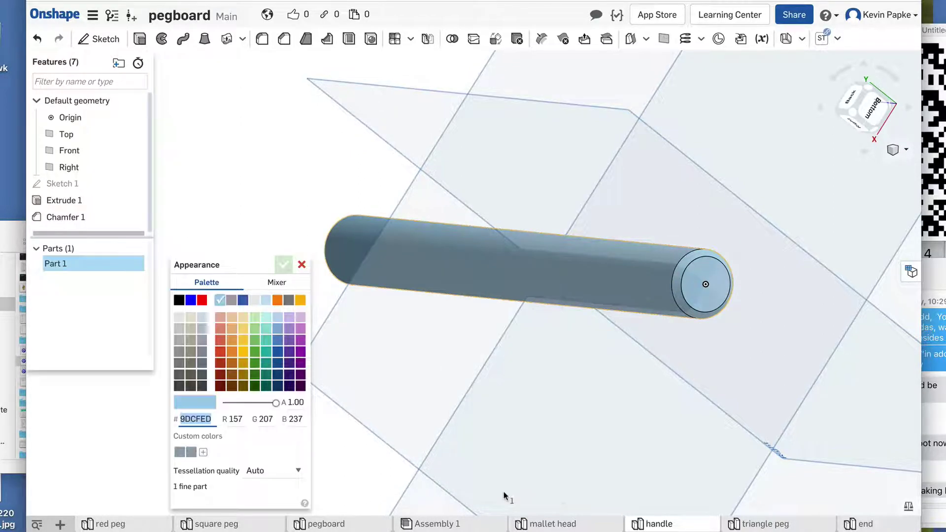
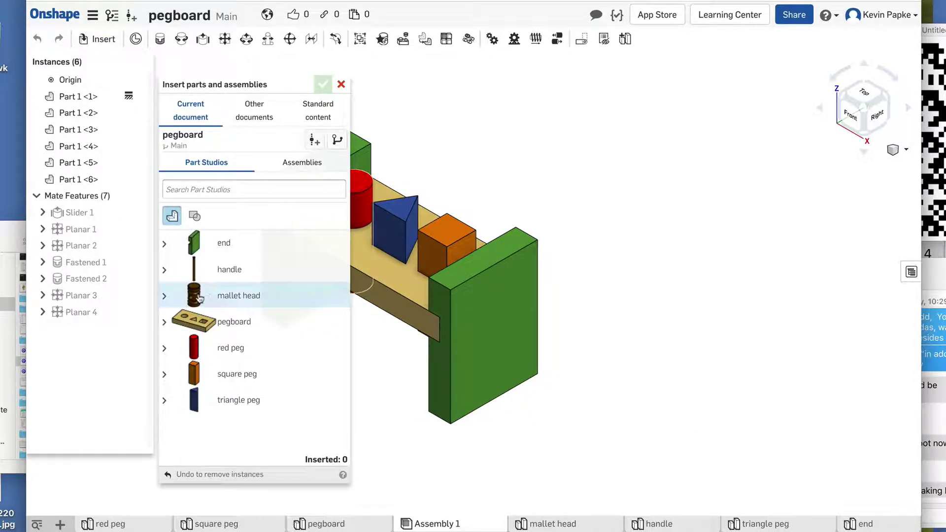
Insert the mallet head and the handle into the assembly, placing both beside the pegboard bench
{"action": "left_click", "coordinate": [232, 295]}
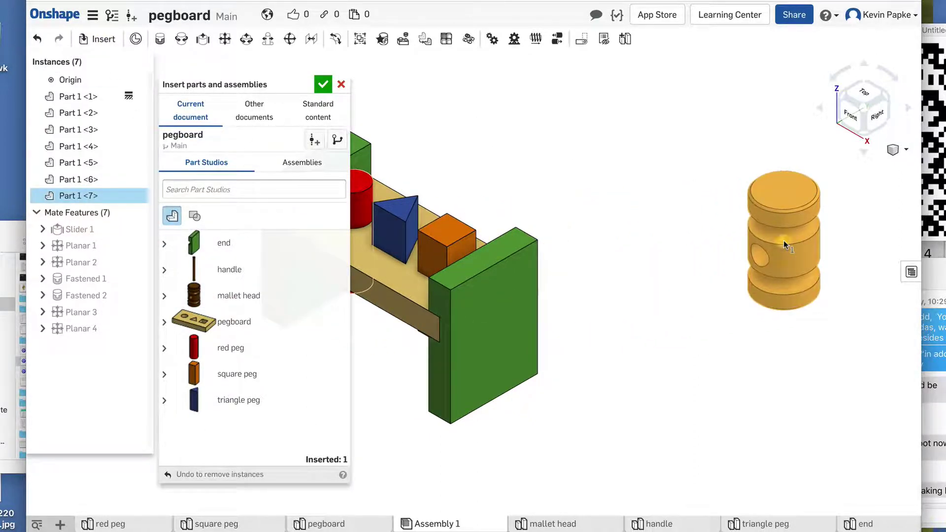
{"action": "left_click", "coordinate": [784, 241]}
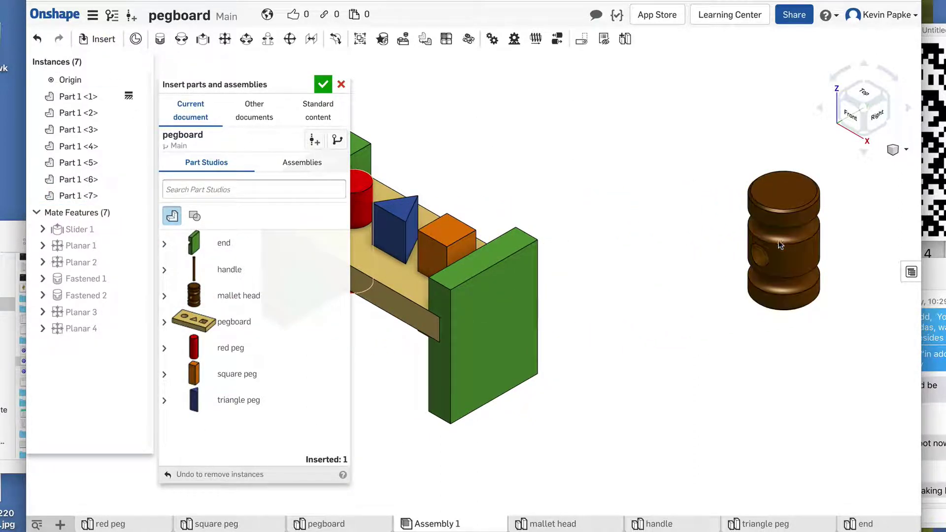
{"action": "left_click", "coordinate": [223, 270]}
{"action": "left_click", "coordinate": [640, 269]}
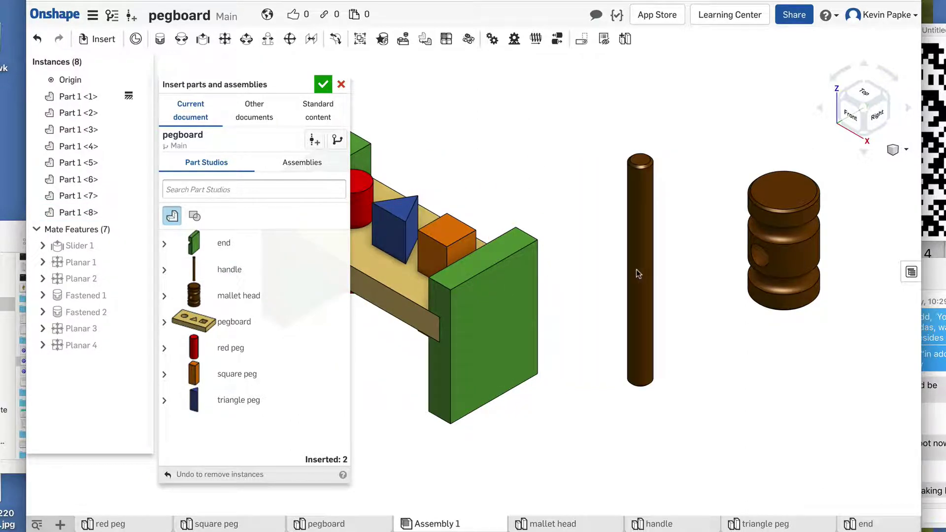
{"action": "left_click", "coordinate": [322, 86]}
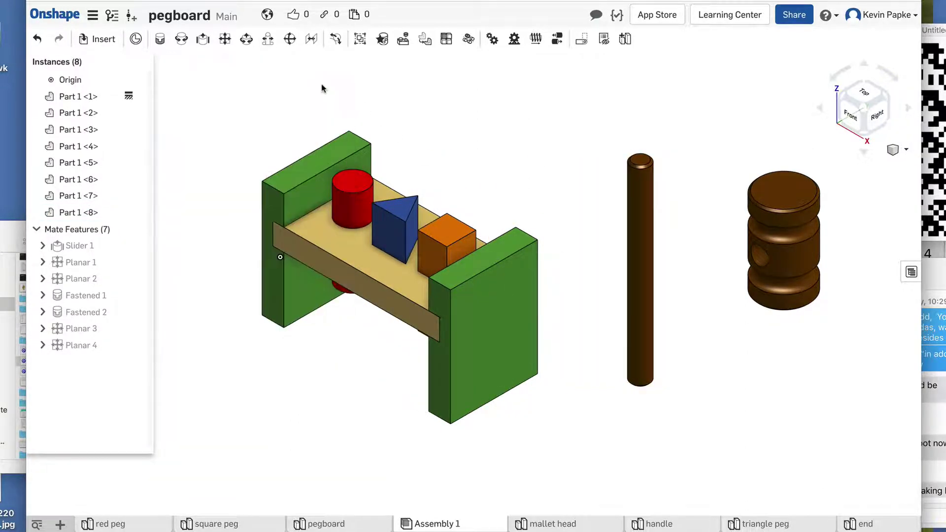
Rotate the handle 90 degrees so it lies horizontally, and move it below the mallet head
{"action": "left_click", "coordinate": [643, 291]}
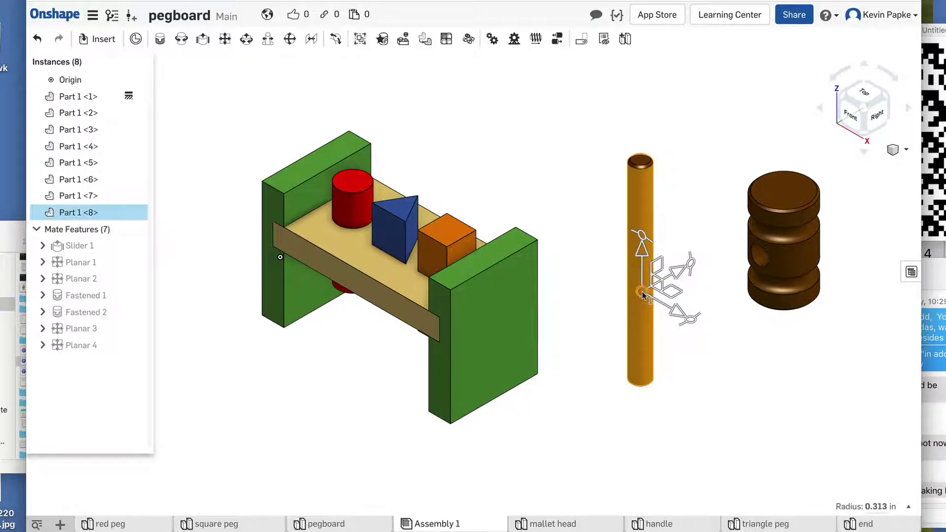
{"action": "left_click_drag", "start_coordinate": [690, 267], "coordinate": [652, 340]}
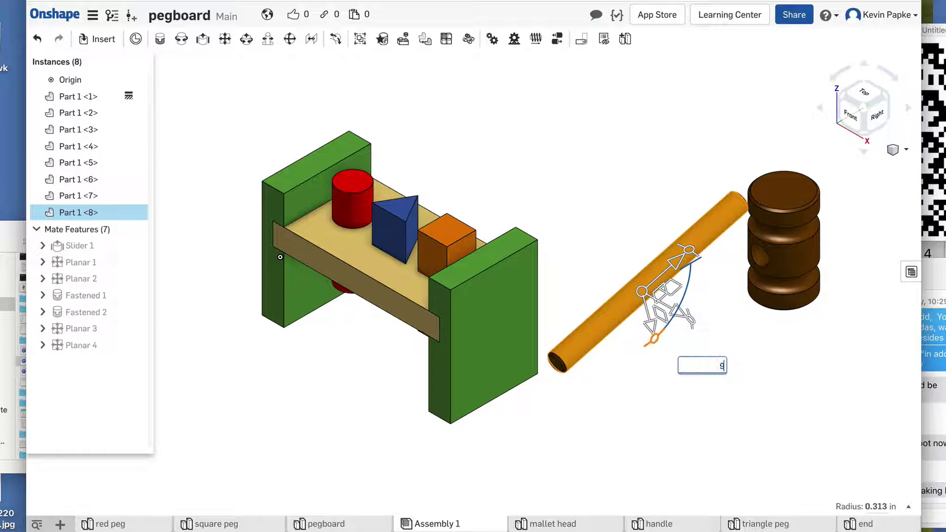
{"action": "key", "text": "Return"}
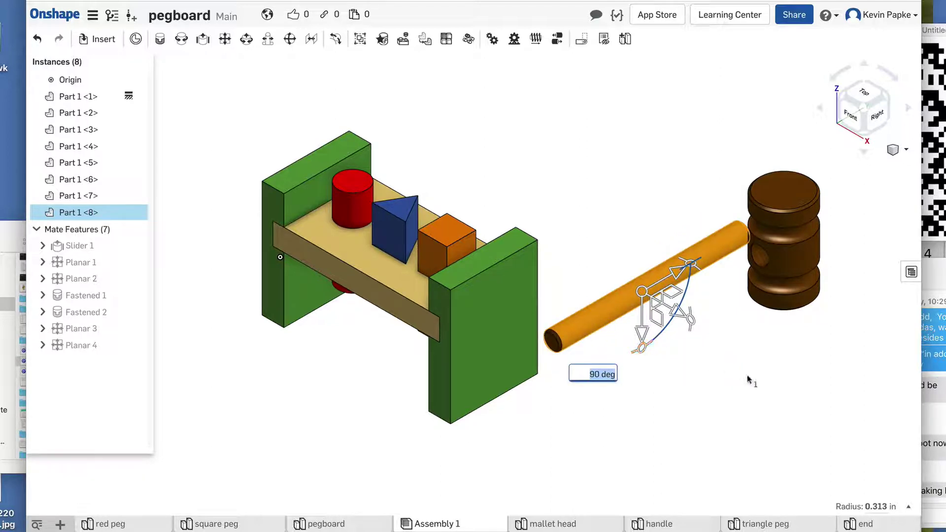
{"action": "left_click", "coordinate": [747, 378]}
{"action": "left_click_drag", "start_coordinate": [668, 279], "coordinate": [660, 389]}
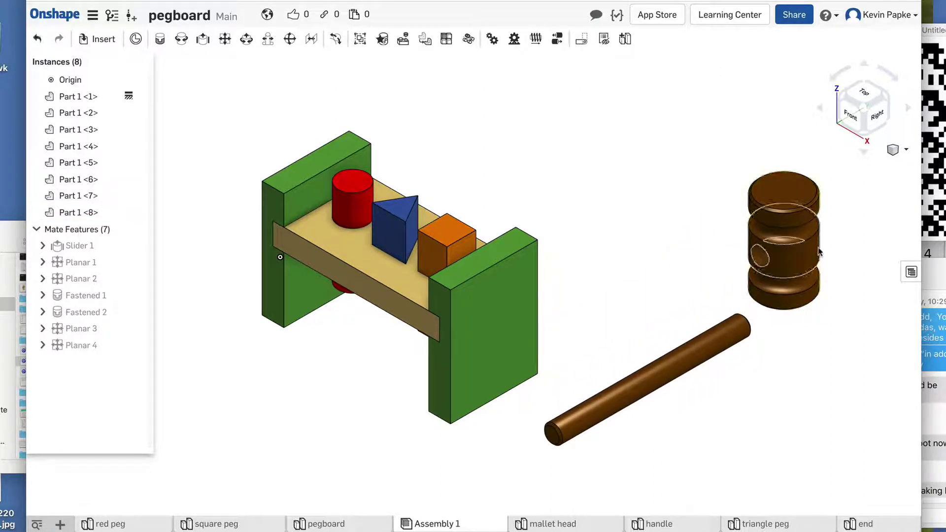
Start a Fastened mate with its first connector at the centre of the bottom of the mallet head's handle hole
{"action": "mouse_move", "coordinate": [841, 382]}
{"action": "right_mouse_down"}
{"action": "mouse_move", "coordinate": [858, 366]}
{"action": "mouse_move", "coordinate": [843, 373]}
{"action": "right_mouse_up"}
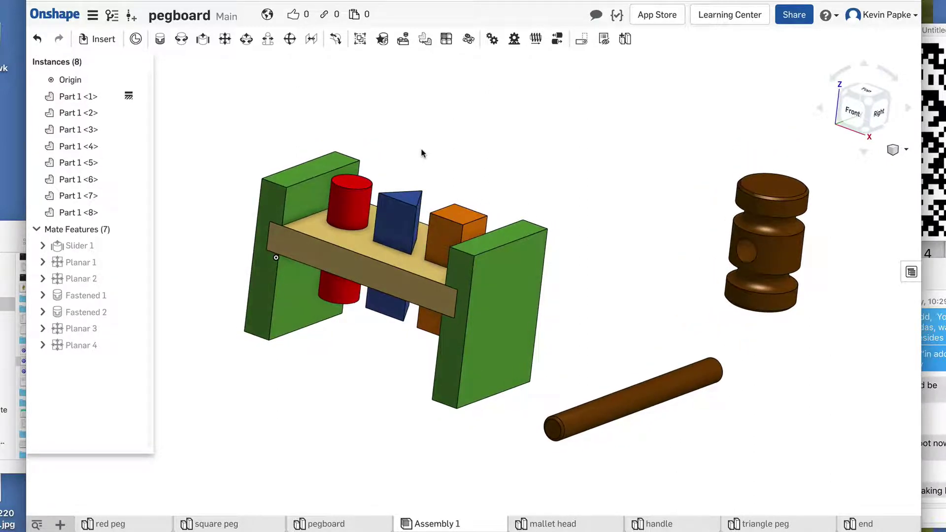
{"action": "left_click", "coordinate": [161, 40]}
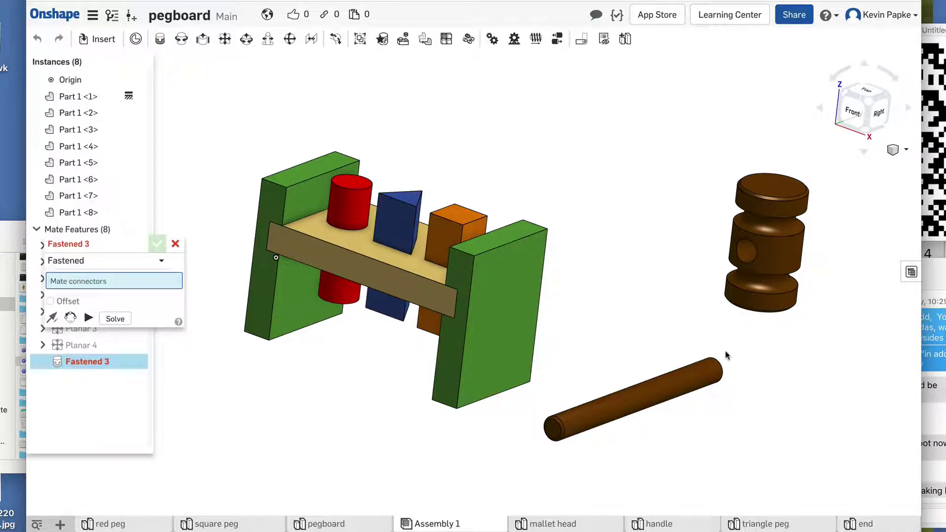
{"action": "scroll", "coordinate": [828, 304], "scroll_direction": "up", "scroll_amount": 3}
{"action": "mouse_move", "coordinate": [830, 302]}
{"action": "right_mouse_down"}
{"action": "mouse_move", "coordinate": [845, 298]}
{"action": "mouse_move", "coordinate": [834, 298]}
{"action": "right_mouse_up"}
{"action": "scroll", "coordinate": [614, 201], "scroll_direction": "up", "scroll_amount": 5}
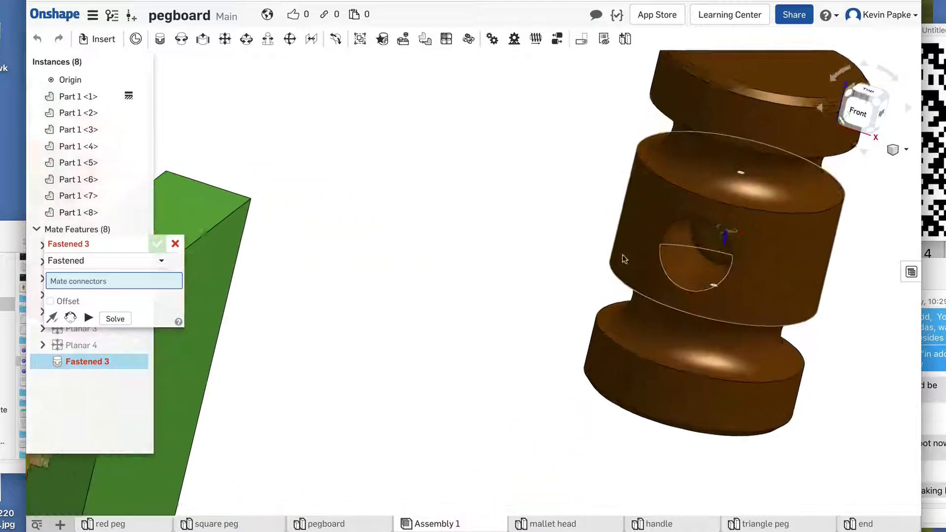
{"action": "scroll", "coordinate": [600, 252], "scroll_direction": "up", "scroll_amount": 3}
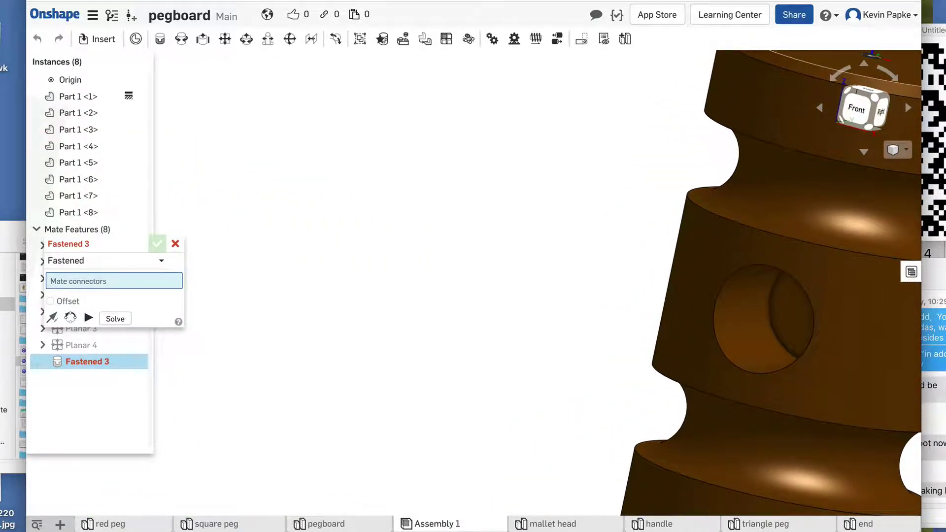
{"action": "right_click_drag", "start_coordinate": [740, 397], "coordinate": [785, 401]}
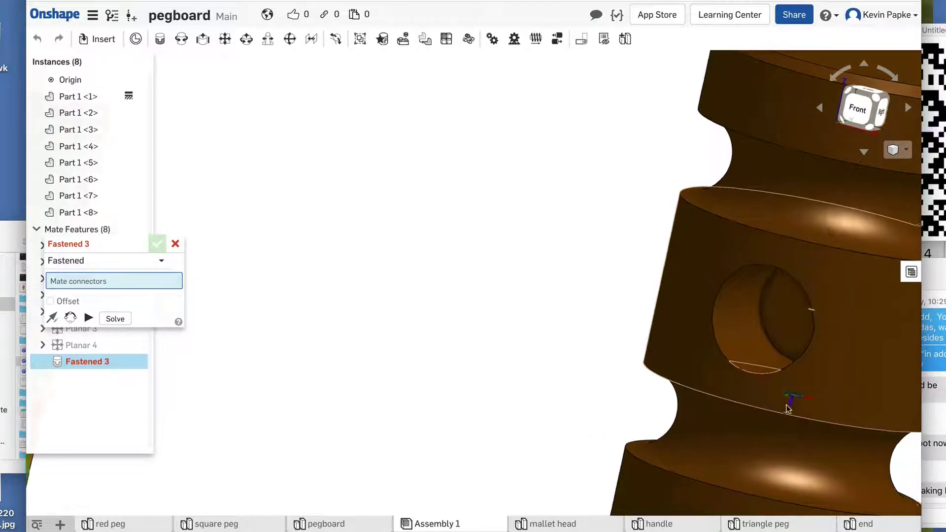
{"action": "scroll", "coordinate": [791, 405], "scroll_direction": "down", "scroll_amount": 3}
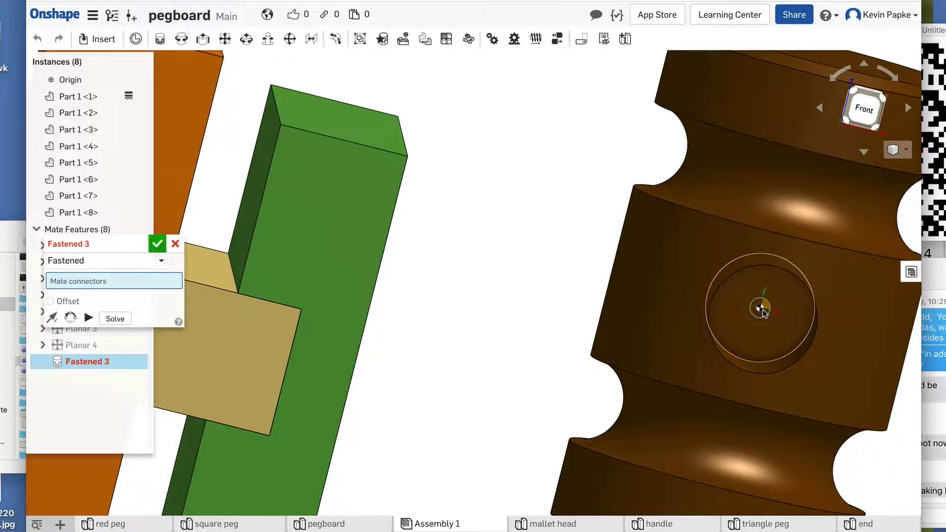
{"action": "left_click", "coordinate": [761, 311]}
Complete the Fastened mate using the centre of the handle's far end face, seating the handle in the mallet head
{"action": "scroll", "coordinate": [749, 397], "scroll_direction": "down", "scroll_amount": 5}
{"action": "right_click_drag", "start_coordinate": [715, 446], "coordinate": [625, 366]}
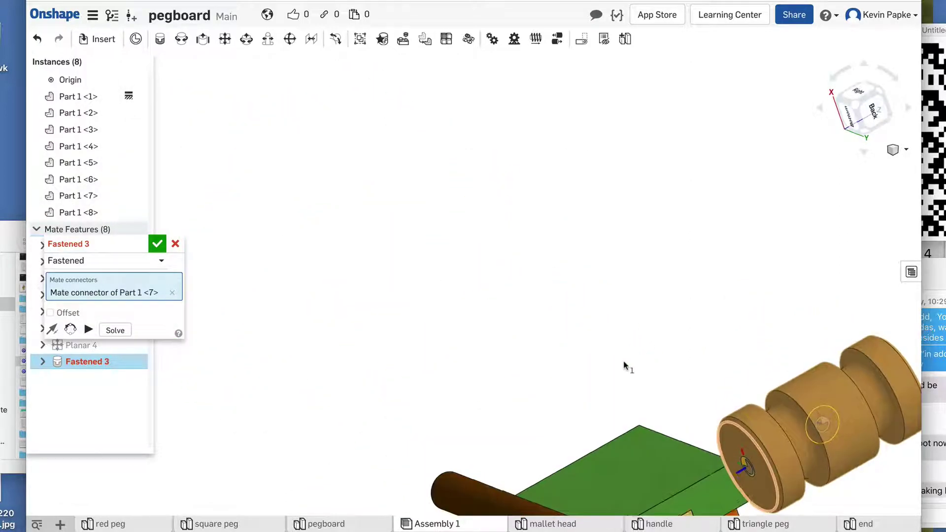
{"action": "middle_click_drag", "start_coordinate": [624, 366], "coordinate": [541, 173]}
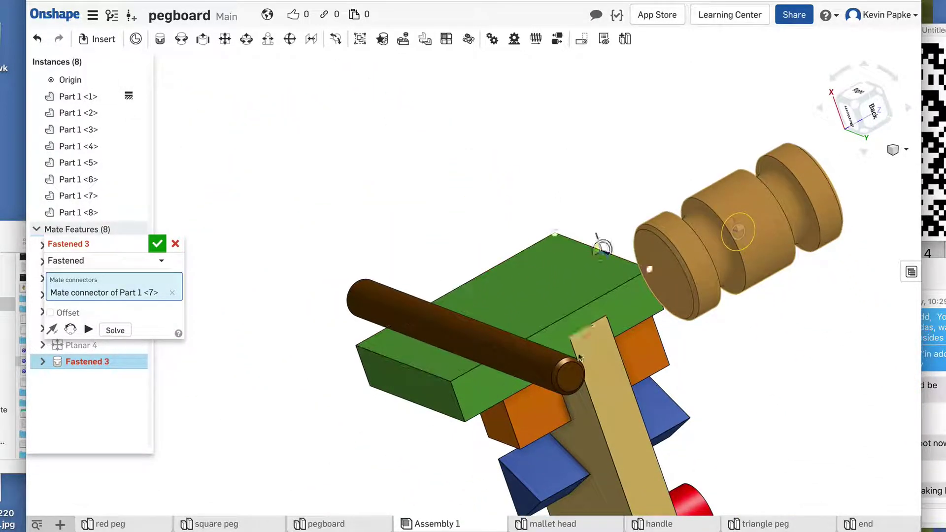
{"action": "scroll", "coordinate": [569, 374], "scroll_direction": "up", "scroll_amount": 5}
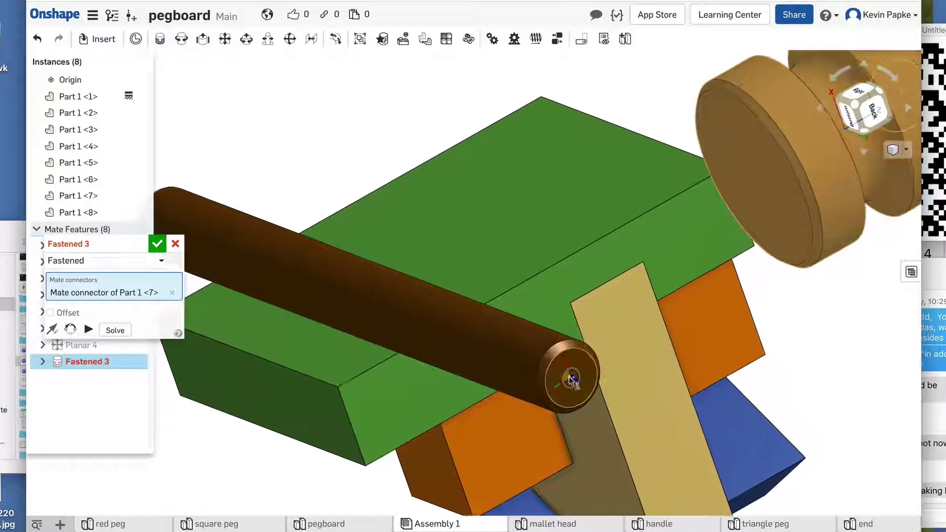
{"action": "left_click", "coordinate": [570, 376]}
{"action": "scroll", "coordinate": [569, 377], "scroll_direction": "down", "scroll_amount": 3}
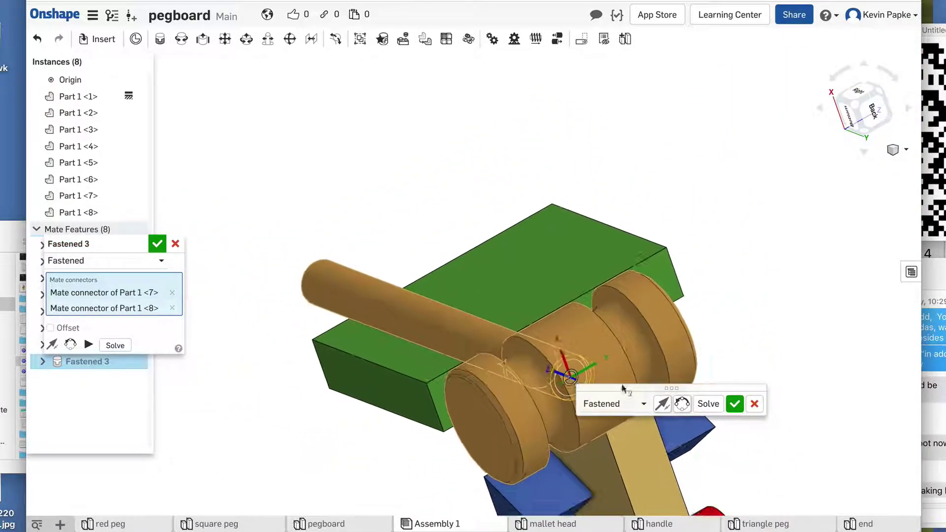
{"action": "left_click", "coordinate": [734, 405]}
Discard the empty extra Fastened mate and move the assembled mallet closer to the pegboard bench
{"action": "right_click_drag", "start_coordinate": [767, 465], "coordinate": [676, 397]}
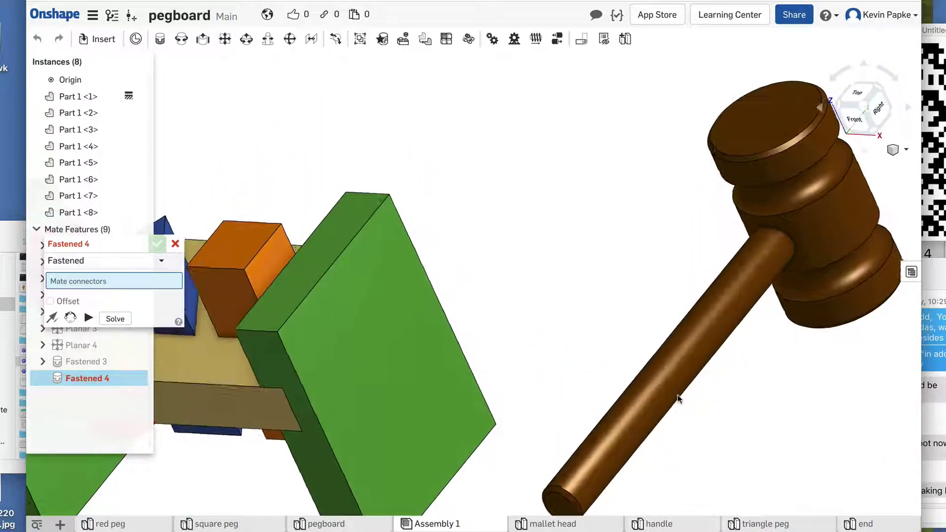
{"action": "left_click", "coordinate": [895, 152]}
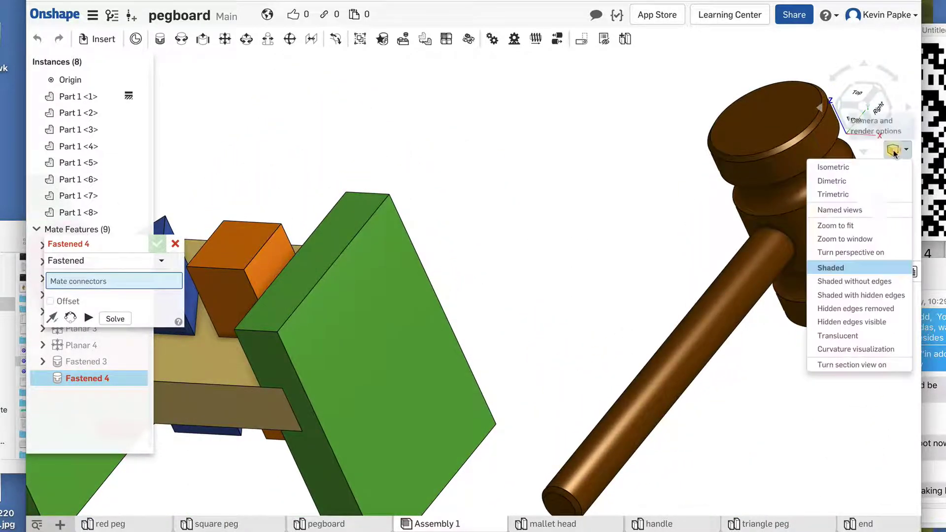
{"action": "left_click", "coordinate": [874, 167]}
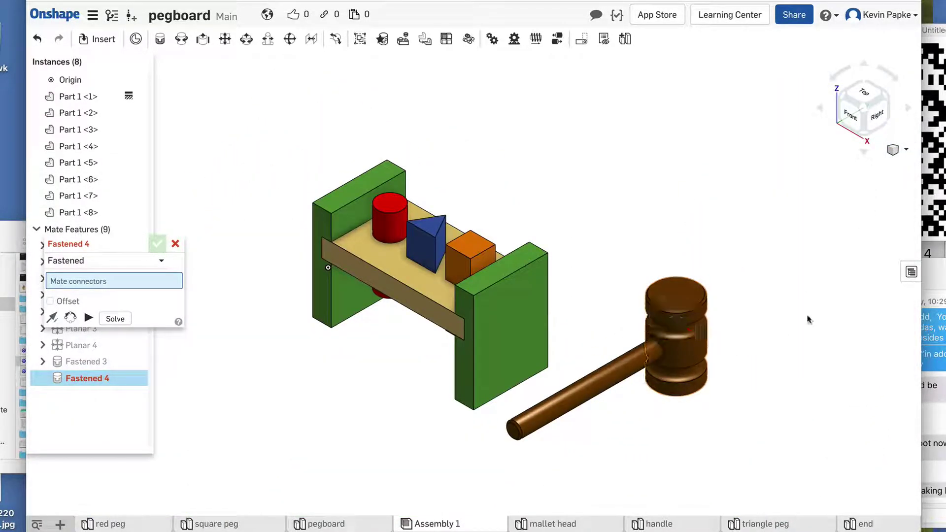
{"action": "left_click", "coordinate": [175, 245]}
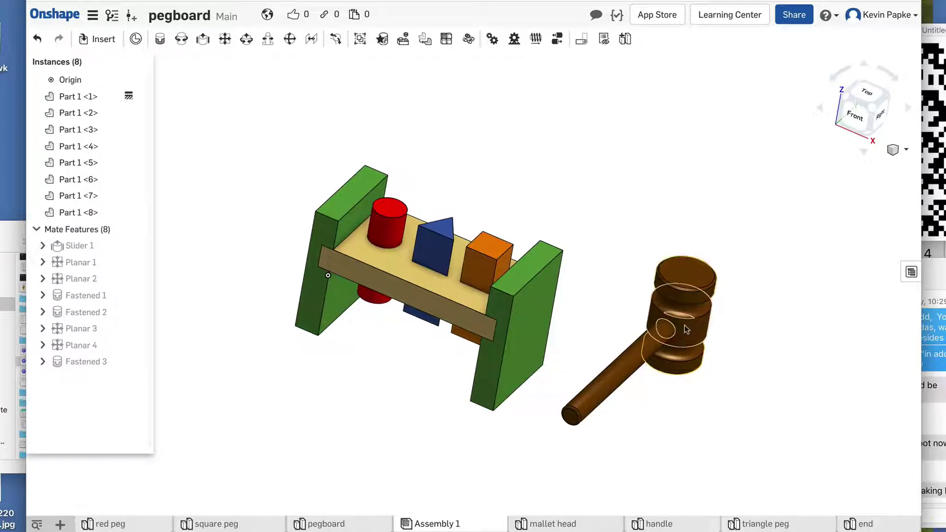
{"action": "left_click_drag", "start_coordinate": [652, 340], "coordinate": [638, 340]}
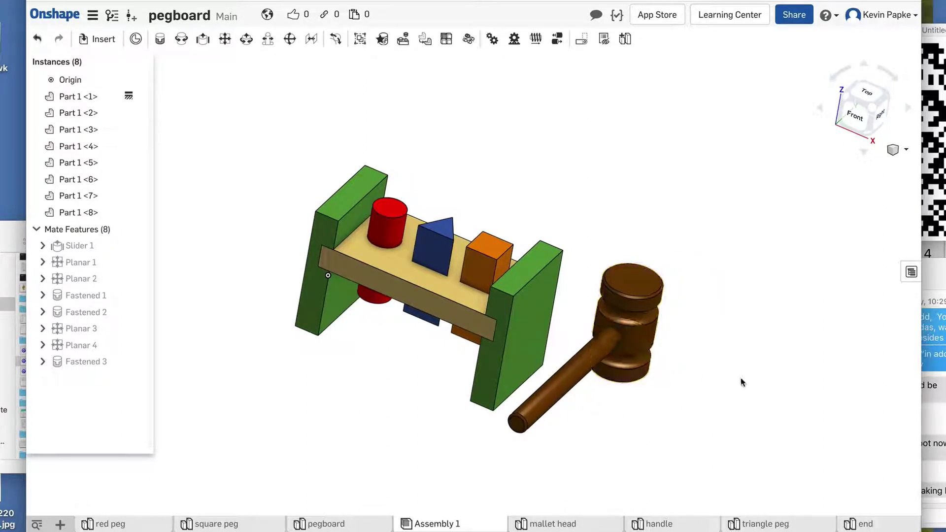